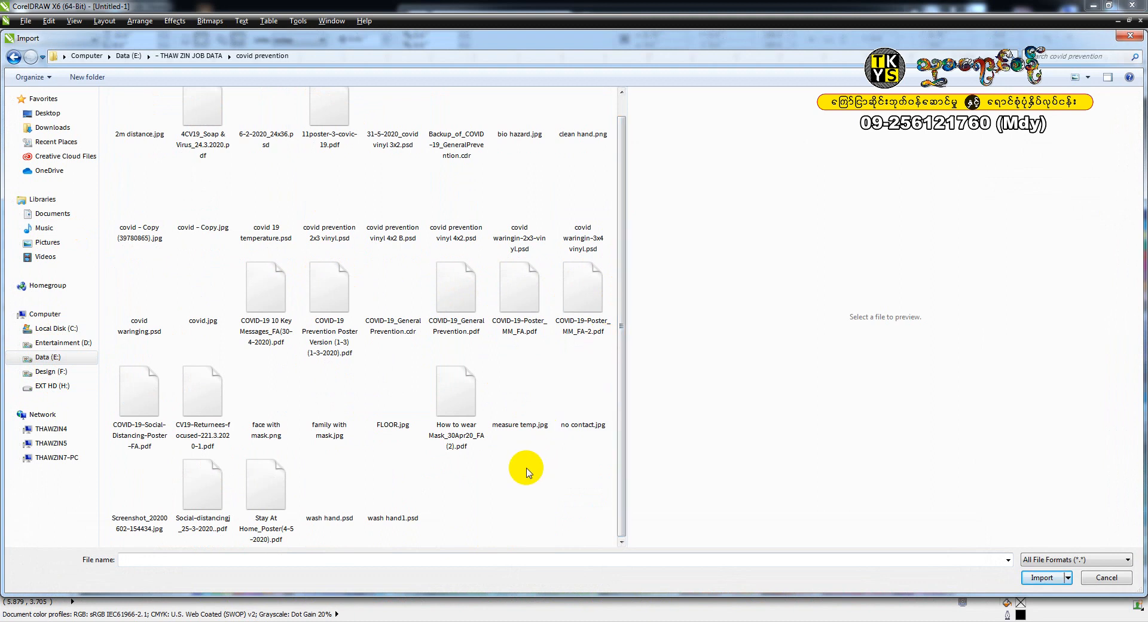
- Import FLOOR.jpg from the covid prevention folder and place it centred on the page
type("fl")
key("Return")
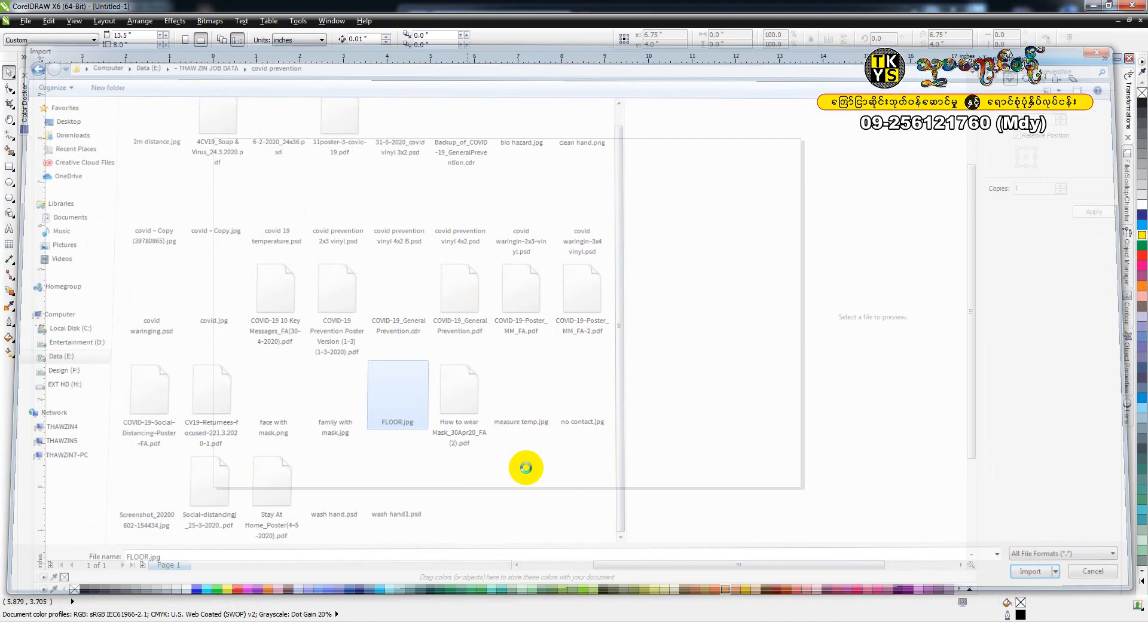
key("Return")
left_click(465, 298)
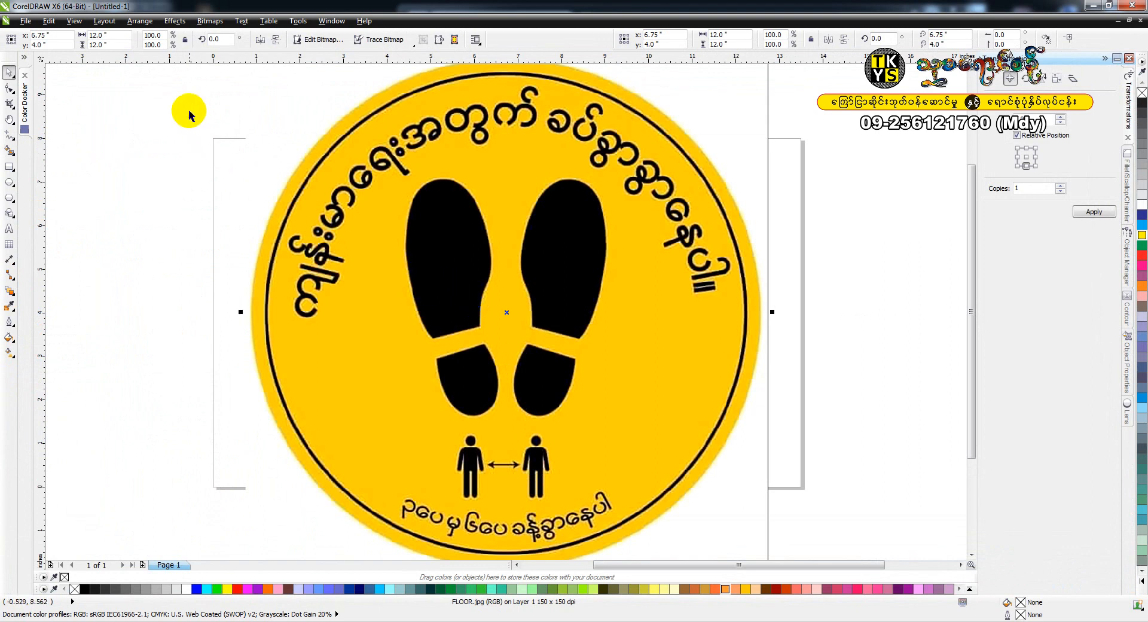
left_click(185, 148)
- Draw a circle about 8.29 inches across over the floor sign, resize it to 12 inches and centre it on the page
key("h")
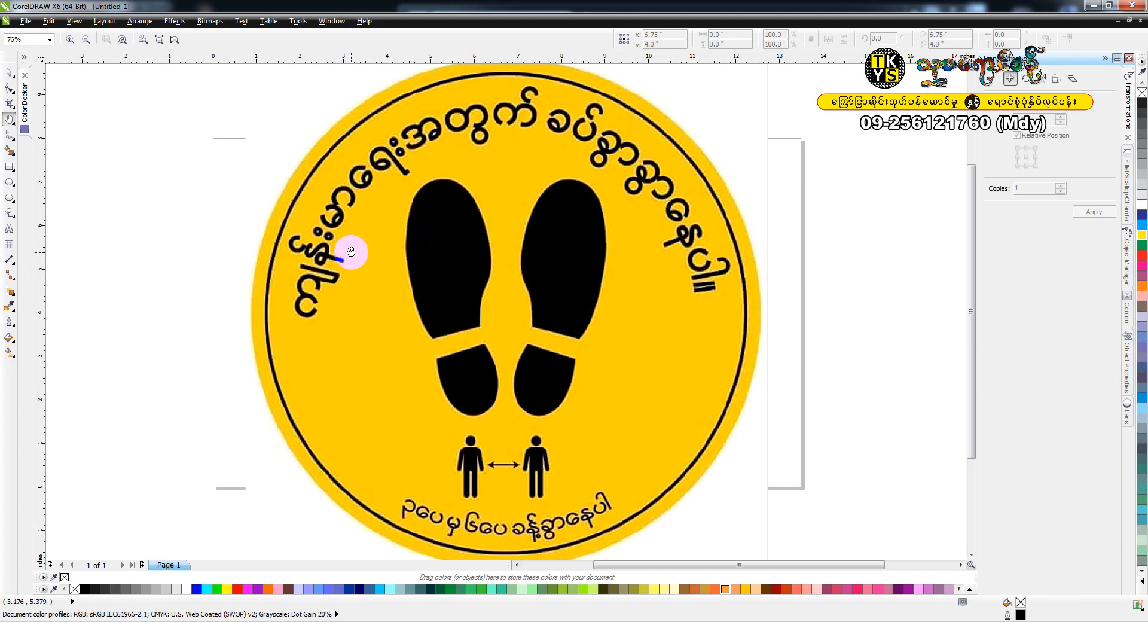
key("F7")
left_click_drag(258, 122, 627, 421)
key("space")
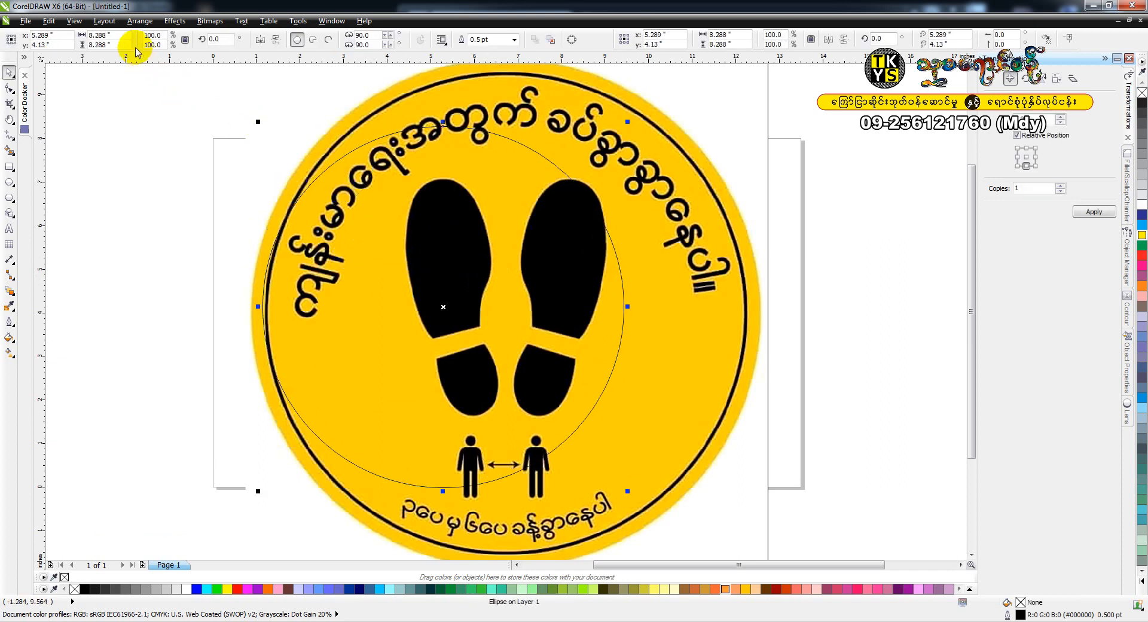
left_click(104, 35)
key("Return")
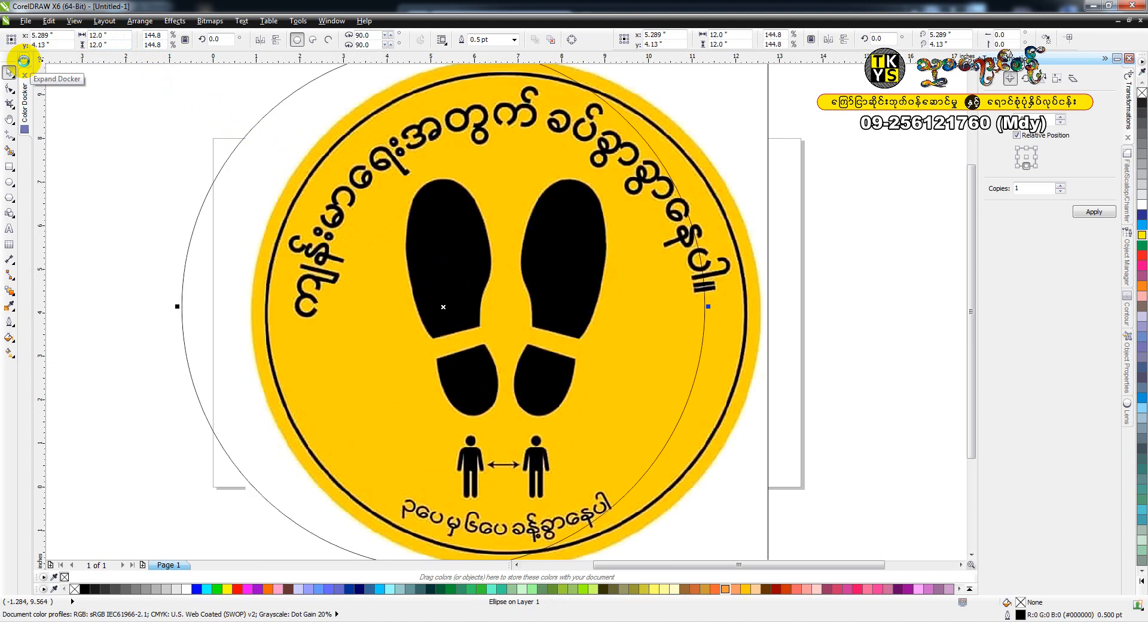
key("p")
- Add concentric circles about 8.63 and 10.99 inches wide inside the sign's outer circle, giving the 10.99-inch one a 10 pt outline
key("h")
left_click_drag(678, 207, 680, 259)
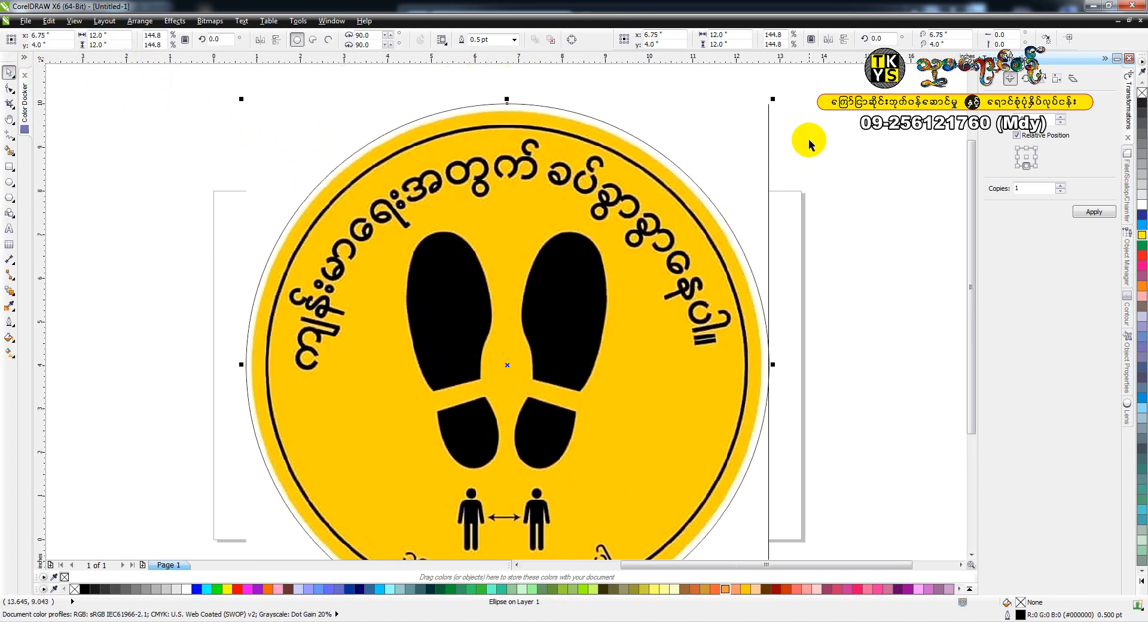
left_click_drag(773, 100, 707, 146)
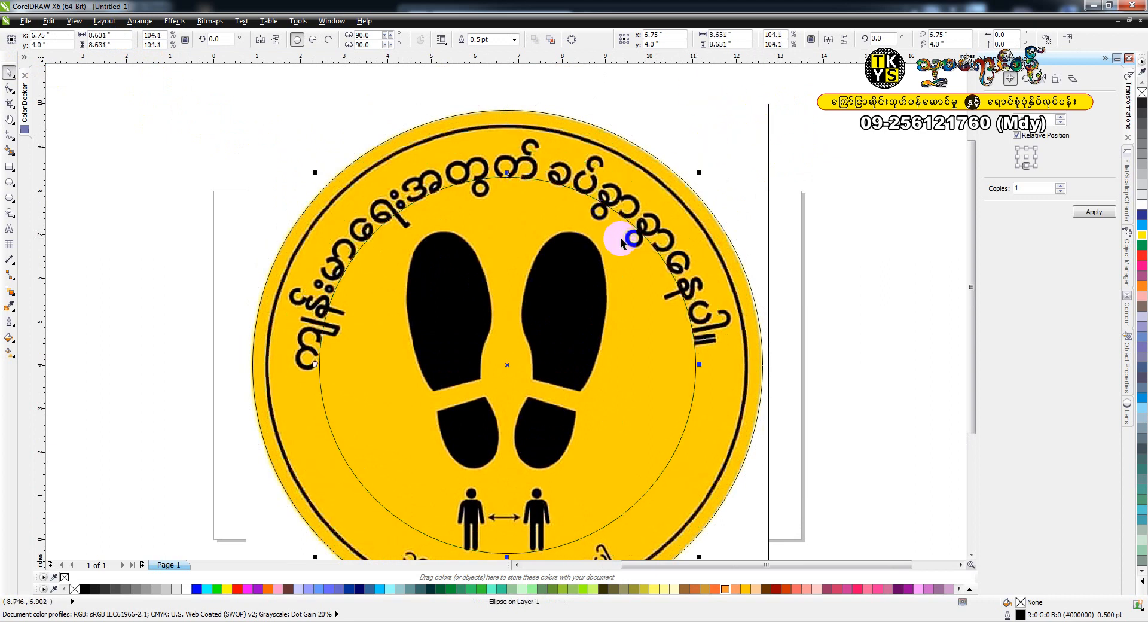
key("ctrl+z")
left_click(491, 40)
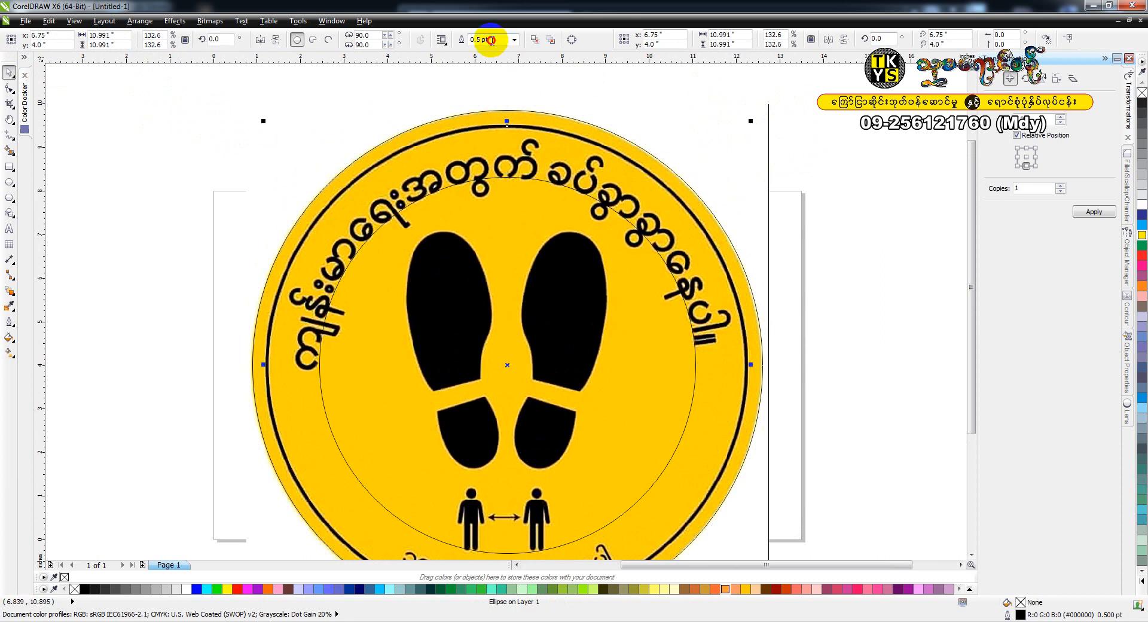
type("20")
key("Return")
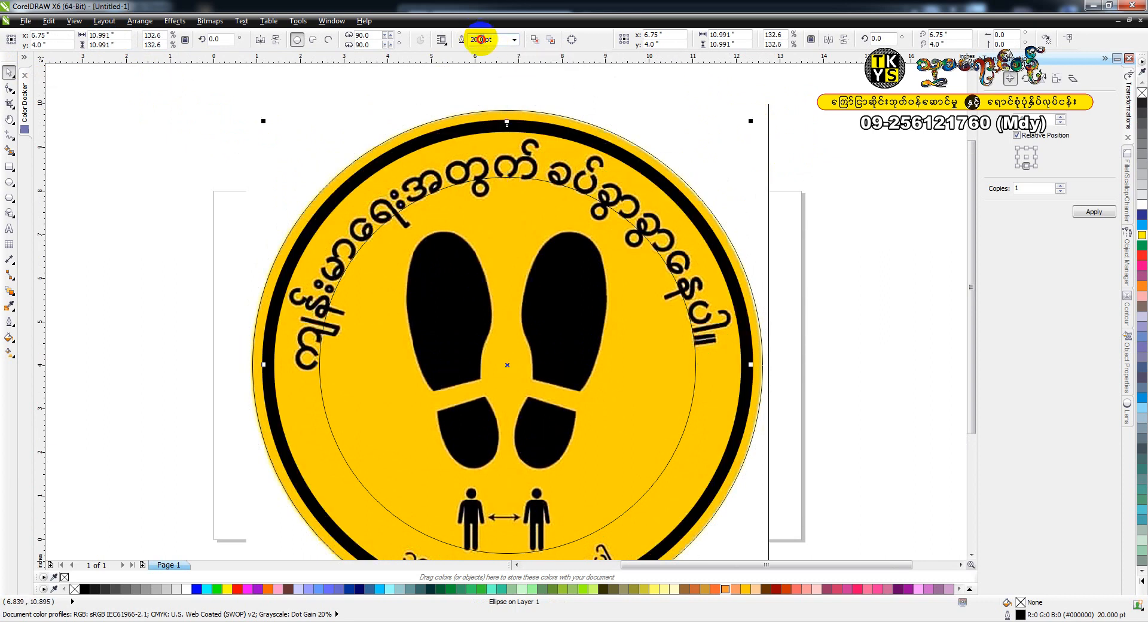
type("10")
key("Return")
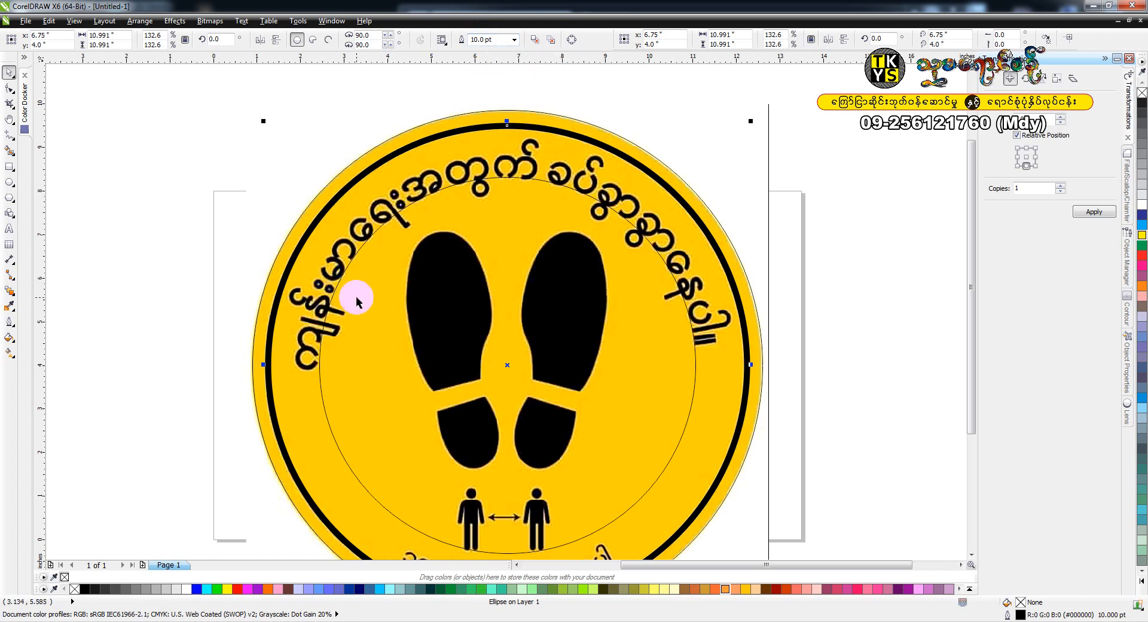
- Add the artistic text ကျန်းမာရေးအတွက် ခပ်ခွာခွာနေပါ။ over the footprints in bold W01Art House
key("F8")
left_click(375, 319)
type("usef;")
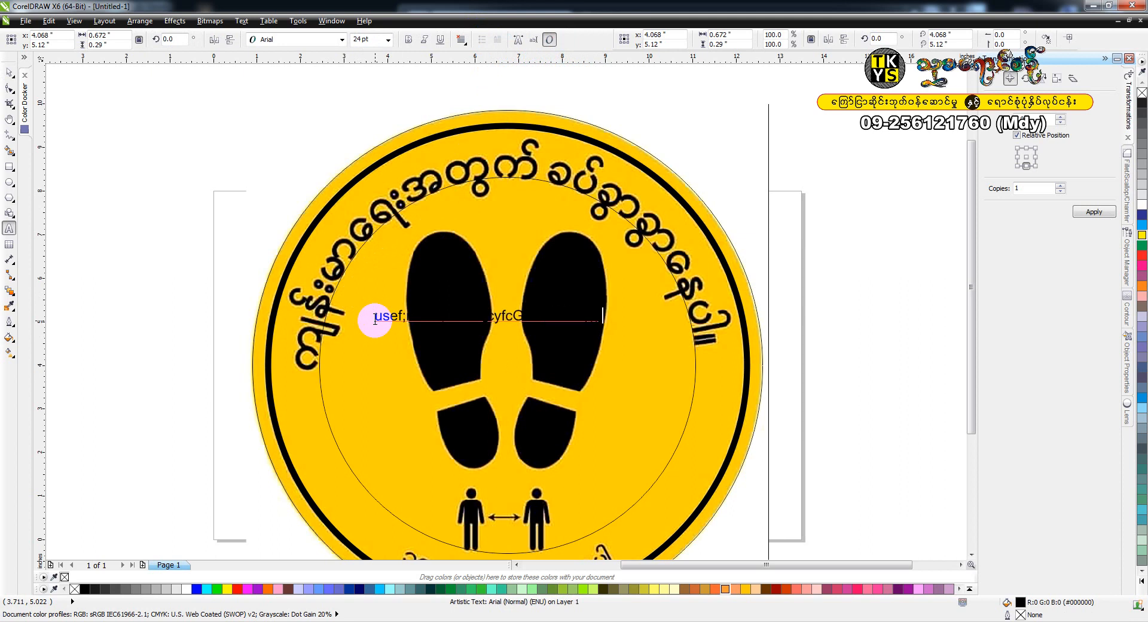
key("ctrl+space")
left_click(283, 40)
type("w")
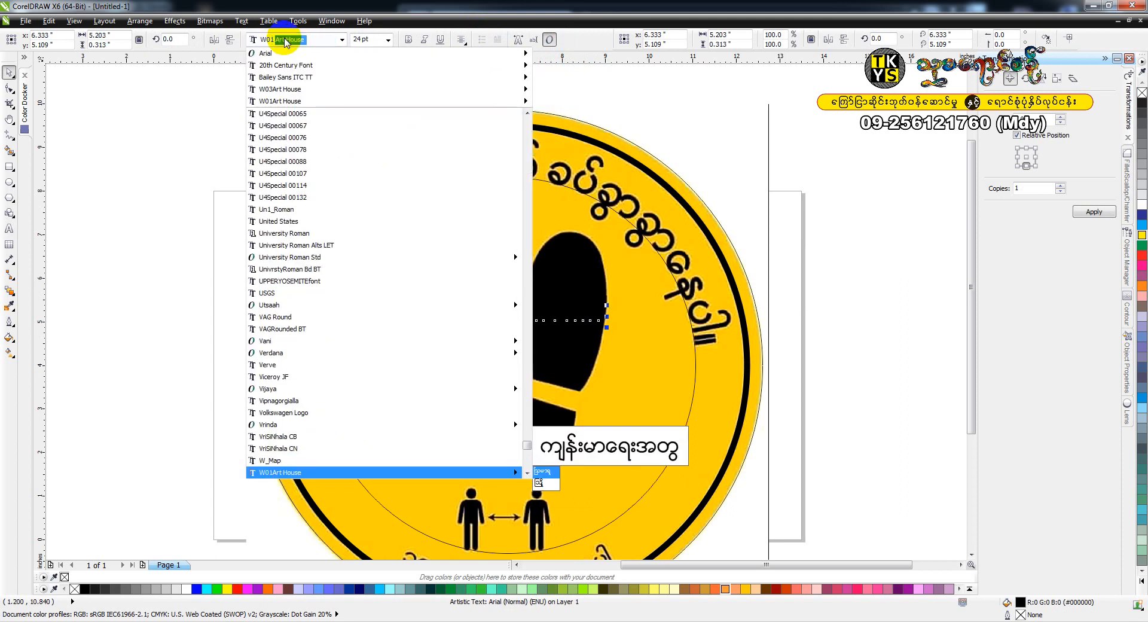
key("Return")
left_click(408, 40)
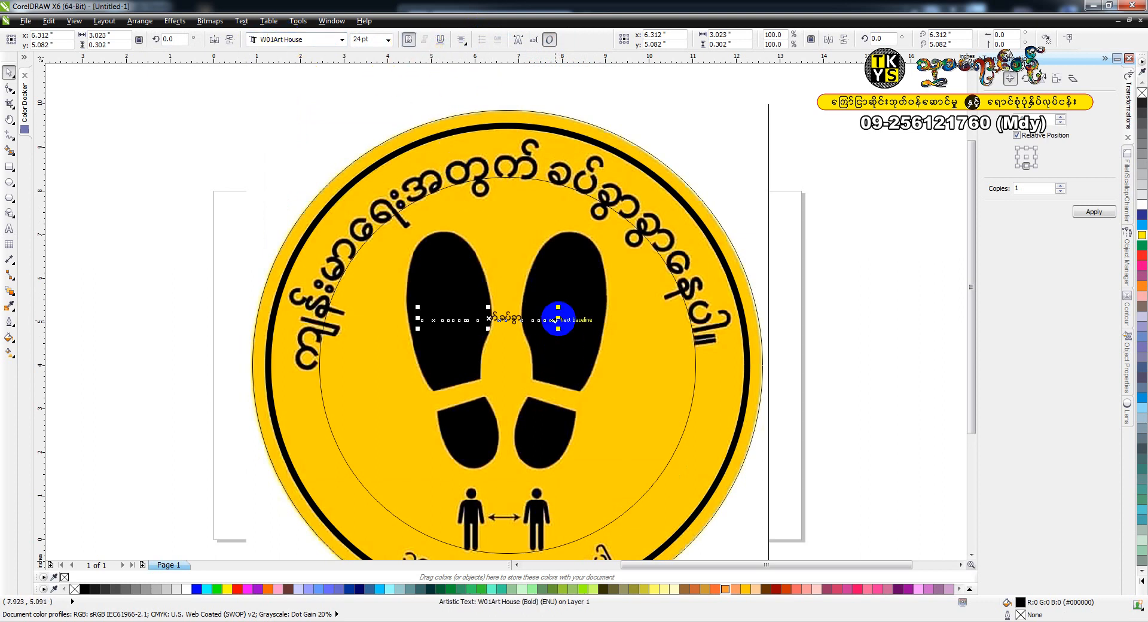
- Enlarge the headline text to about 96 pt and fit it to the innermost circle as its path
left_click(653, 247, "shift")
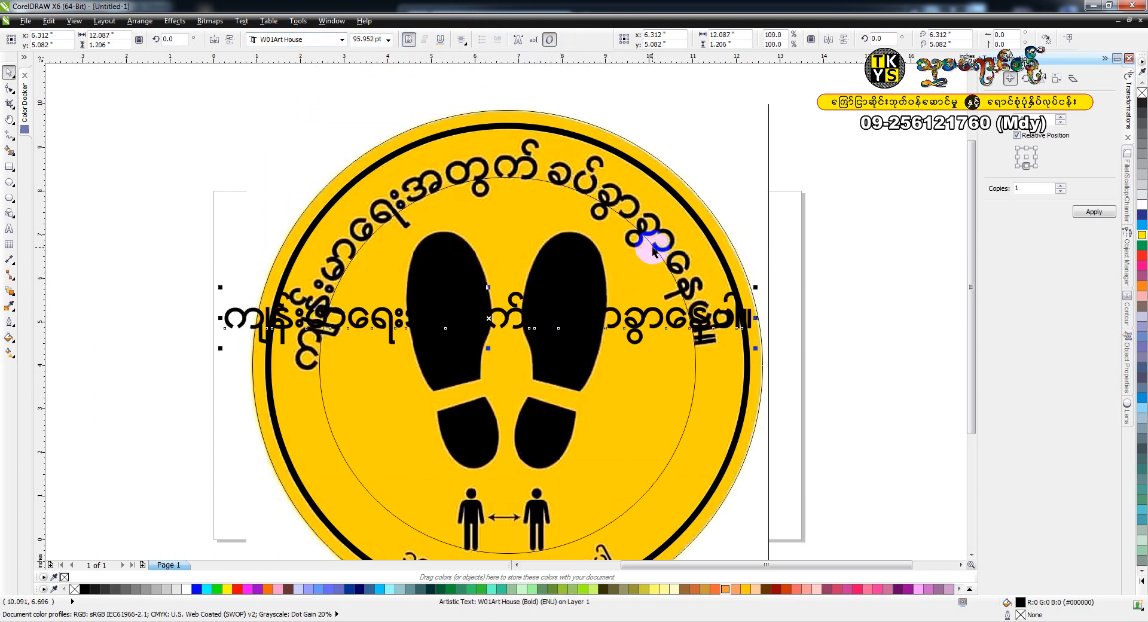
key("alt+x")
key("t")
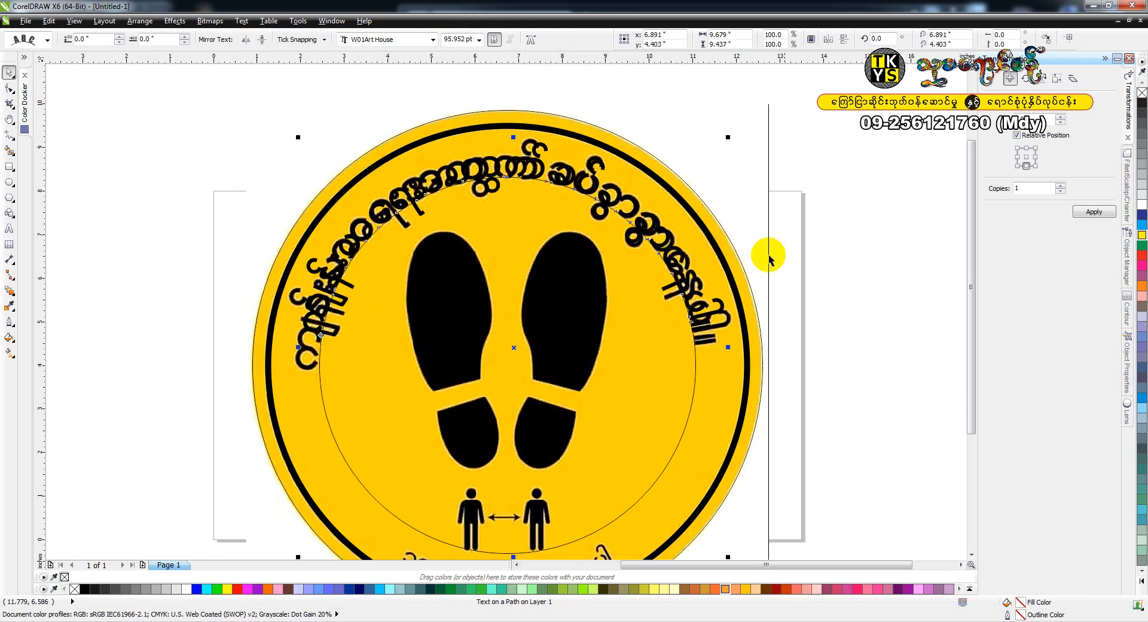
- Fill the curved headline with magenta and scale it to about 104 pt to match the original lettering
left_click(723, 311)
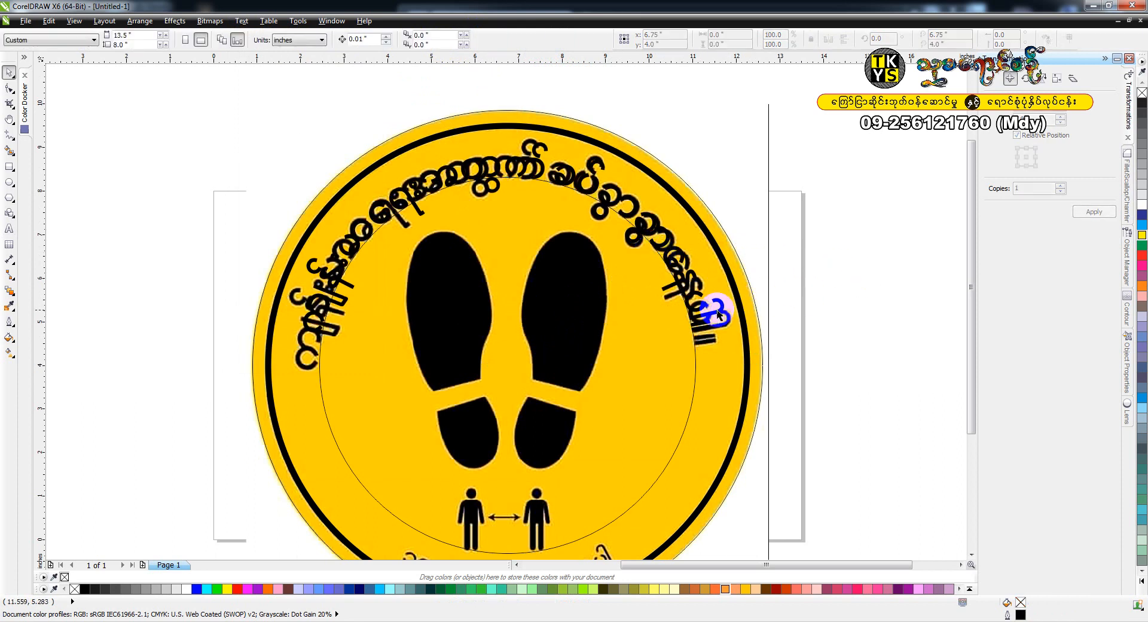
left_click(1140, 266)
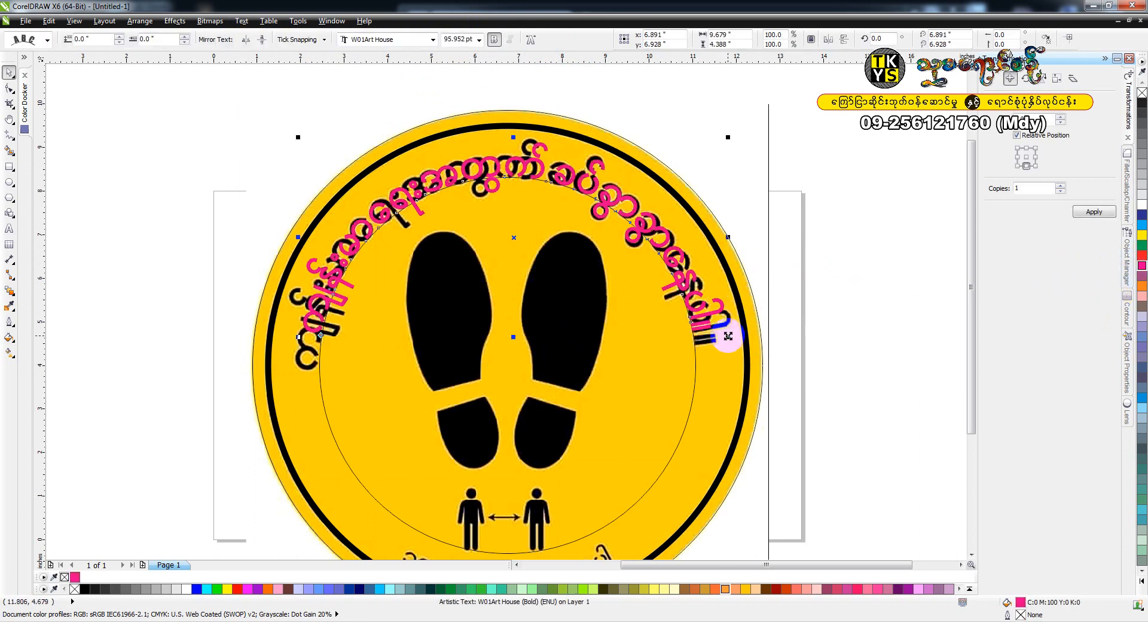
left_click_drag(728, 336, 757, 357)
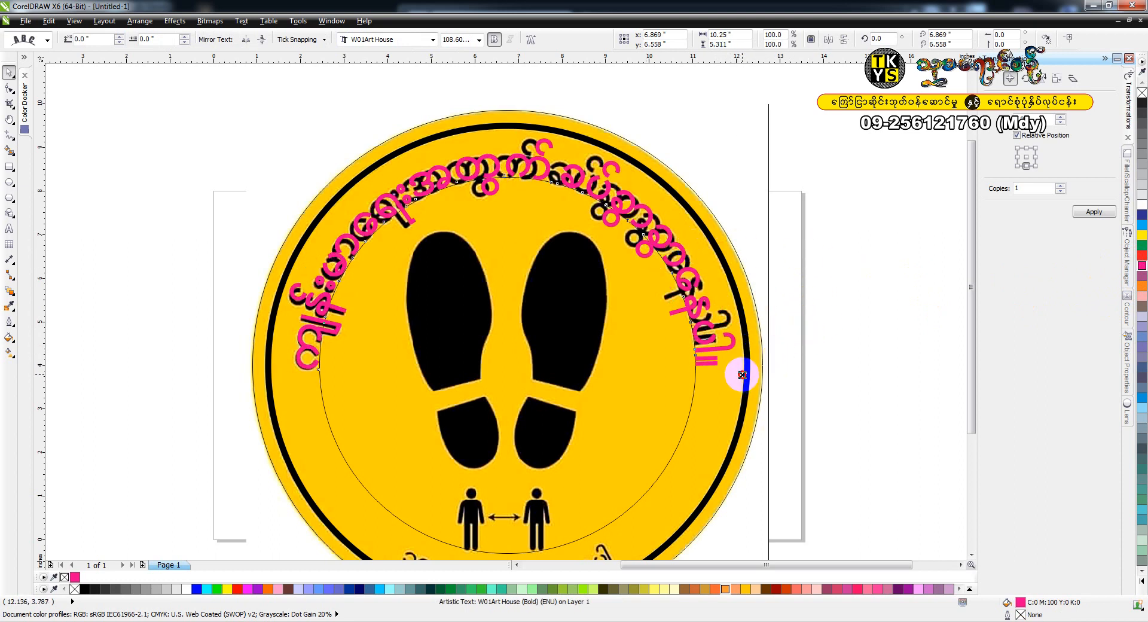
left_click_drag(742, 375, 726, 345)
left_click(784, 355)
- Add a concentric circle about 10.2 inches wide running through the bottom caption
key("h")
key("F3")
key("z")
left_click_drag(349, 261, 714, 469)
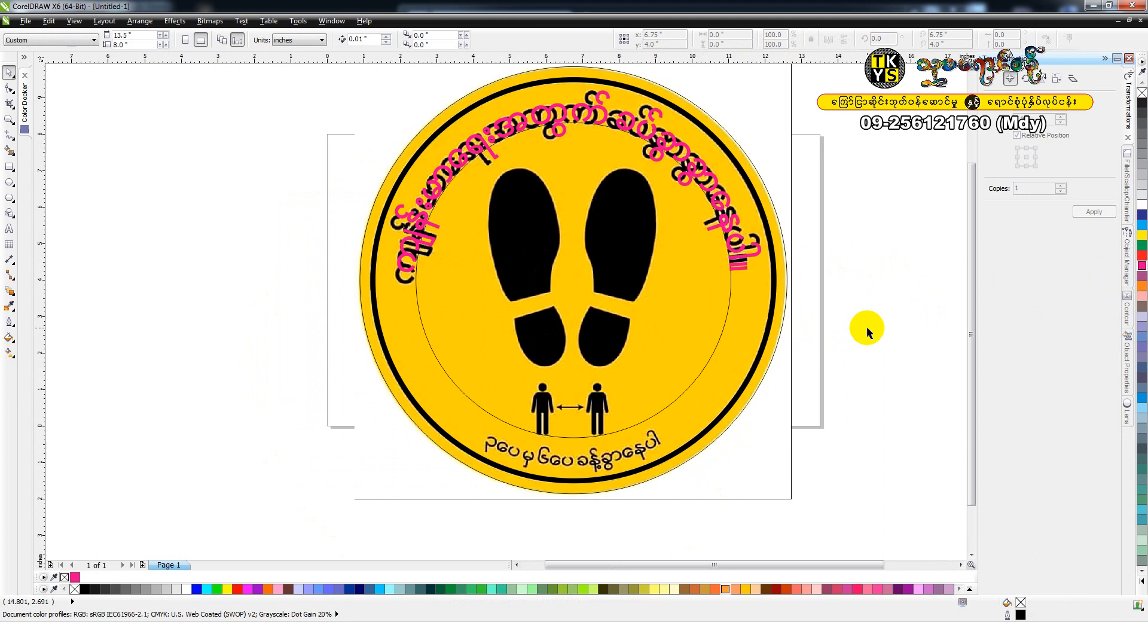
left_click(786, 299)
left_click_drag(790, 497, 757, 474)
- Add the magenta W01Art House text (၃) ပေမှ (၆) ပေခန့် ခွာနေပါ below the circle, starting from a character copied from the headline
key("F8")
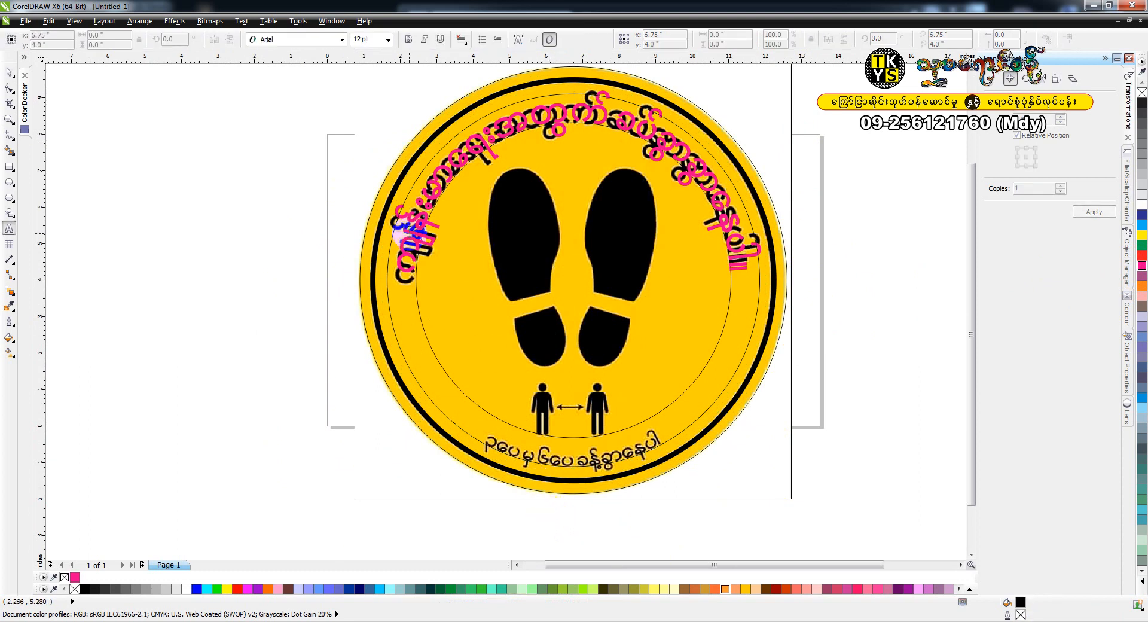
left_click_drag(408, 235, 427, 222)
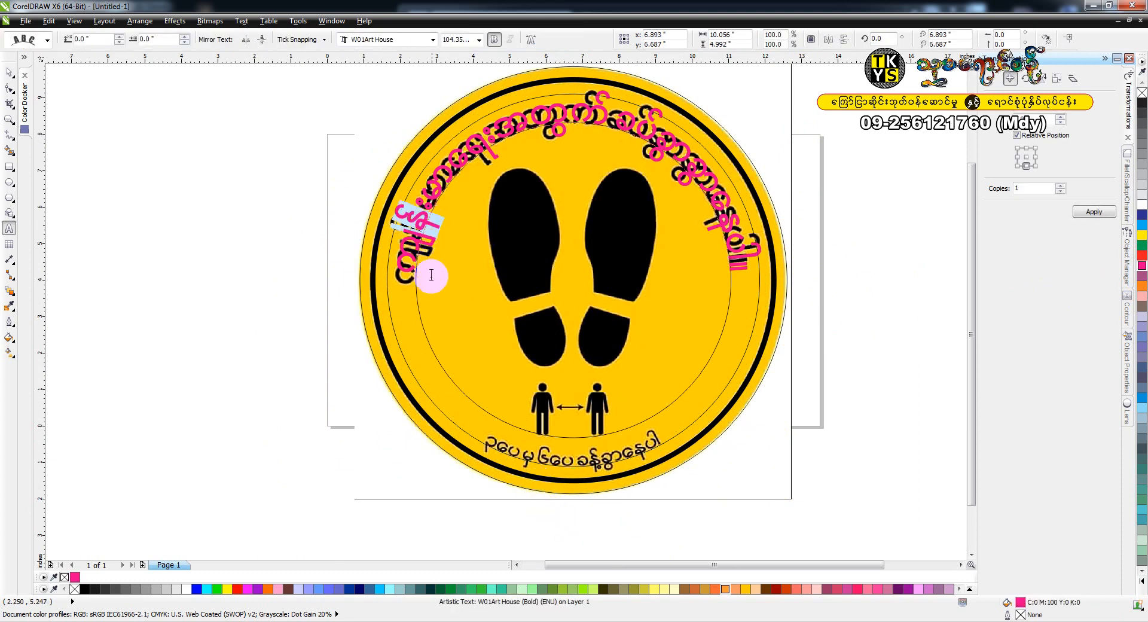
left_click(572, 520)
key("ctrl+v")
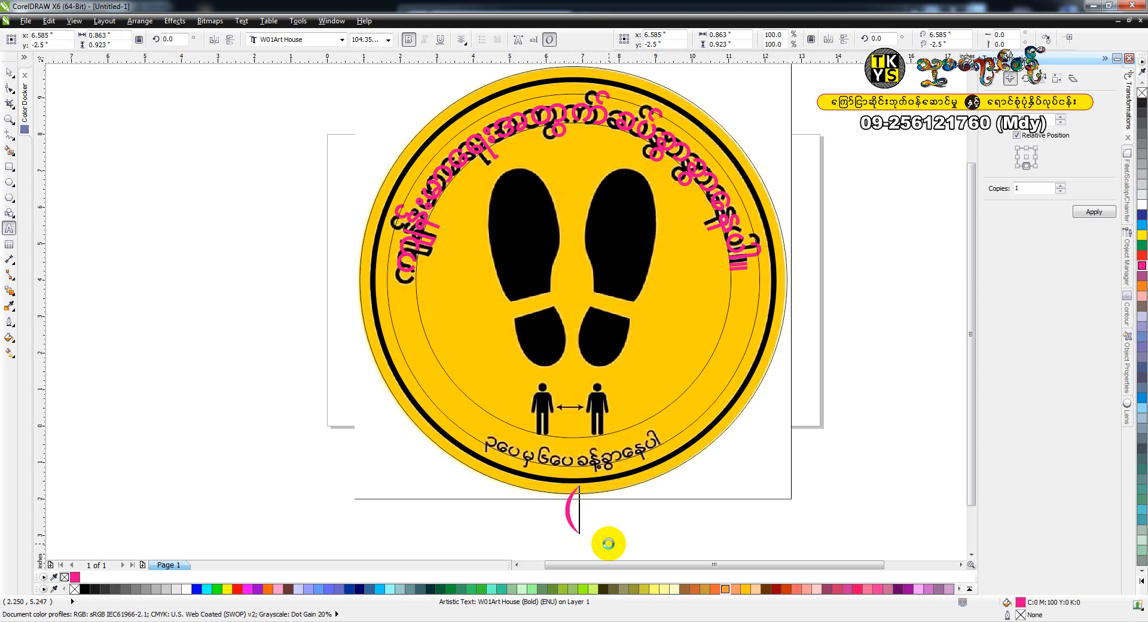
type("၃) ပေ")
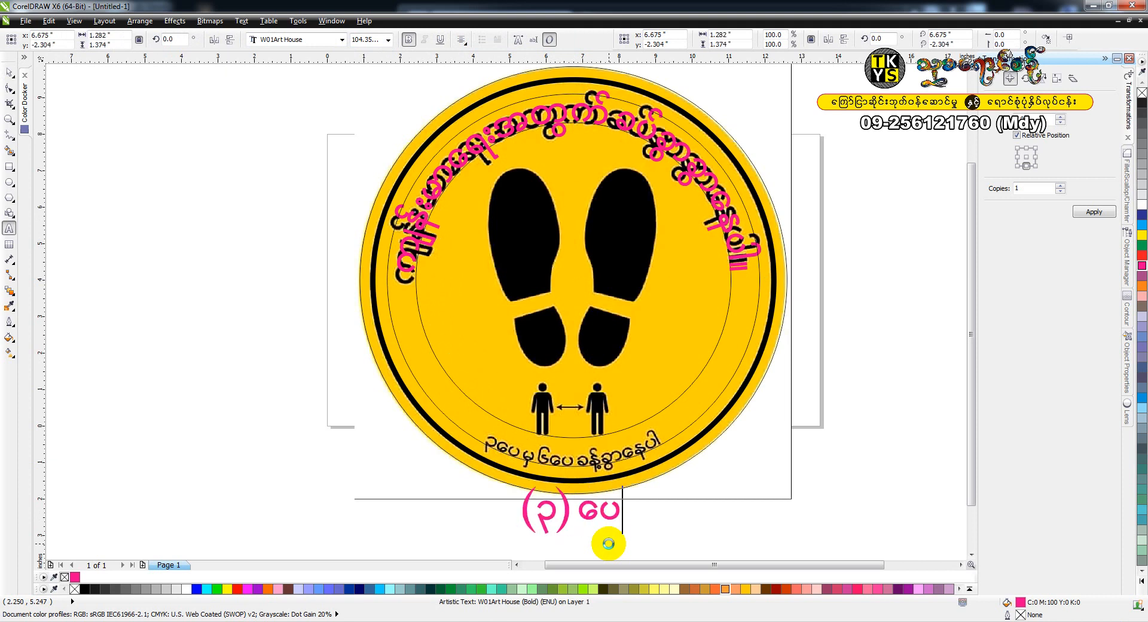
type("မှ (၆")
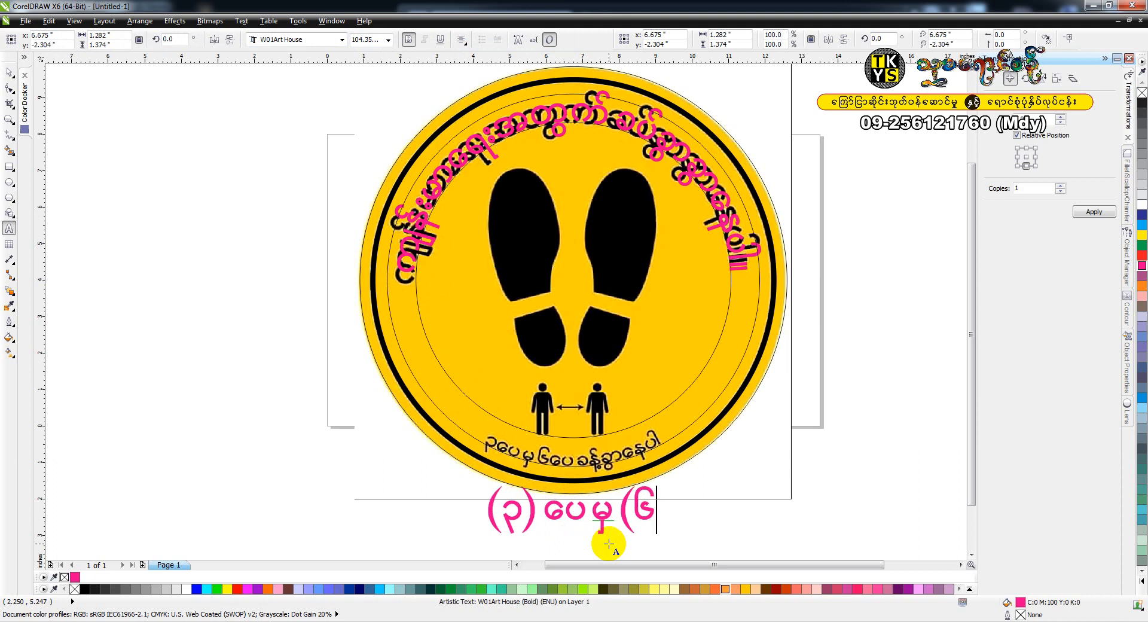
type(") ပေခန့်")
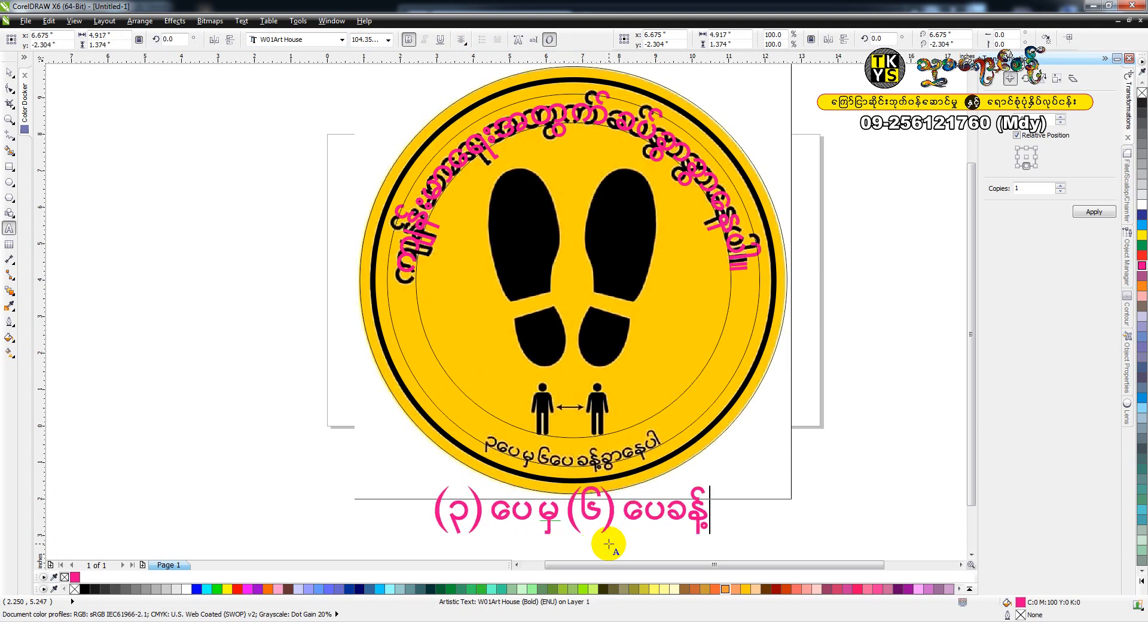
type(" ခွာနေပါ")
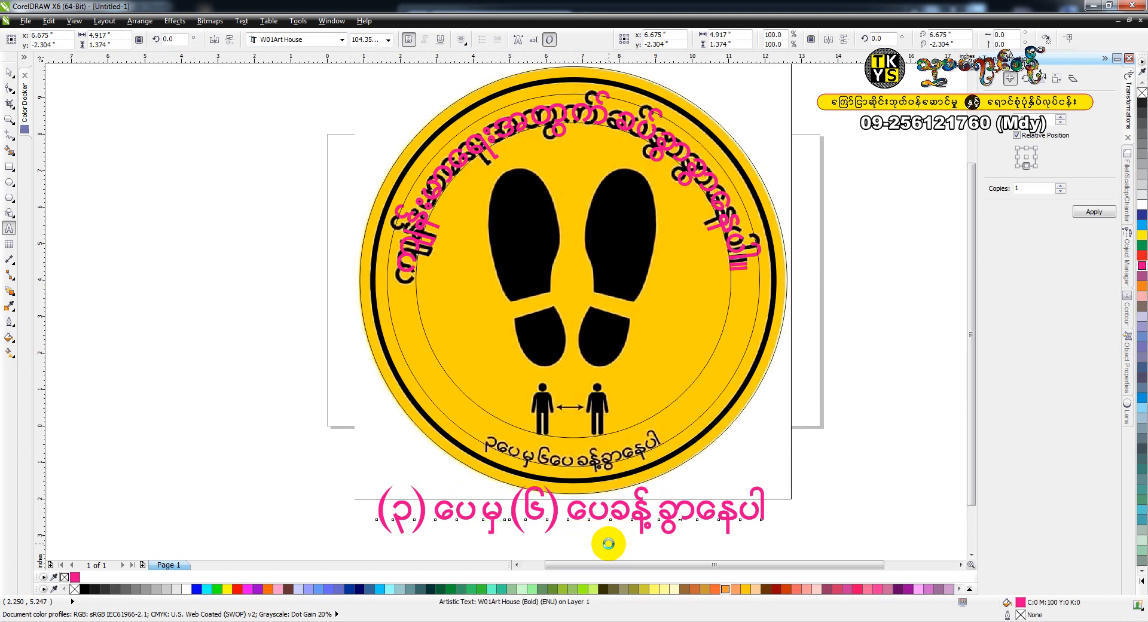
key("ctrl+space")
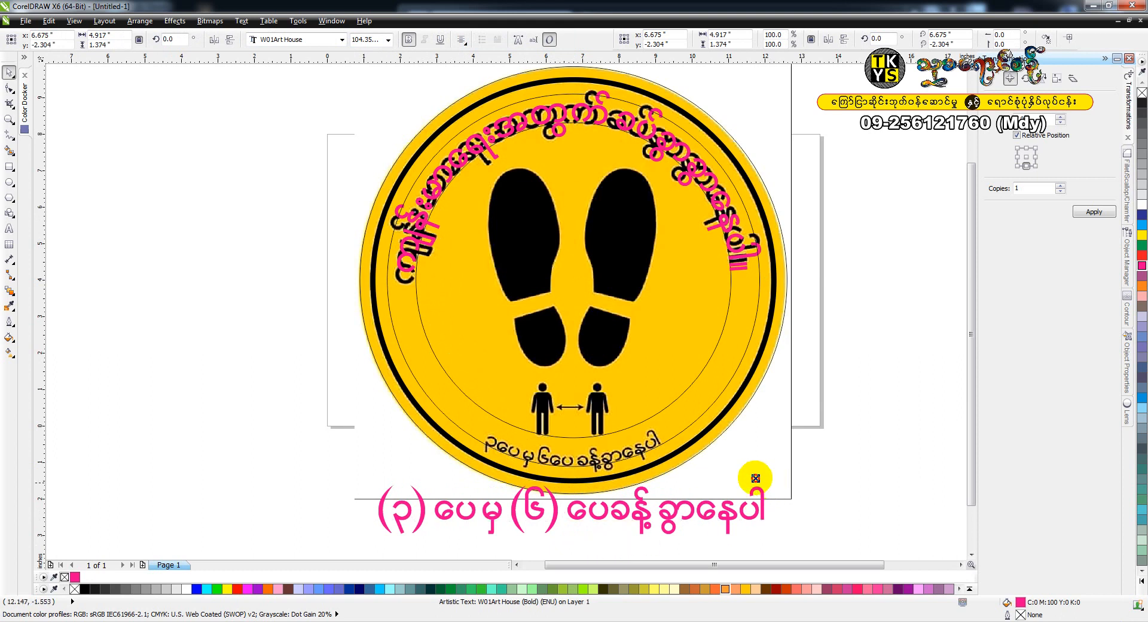
- Scale the new caption text down to about 53 pt and move it over the original bottom caption
left_click_drag(756, 477, 691, 469)
left_click_drag(660, 511, 651, 453)
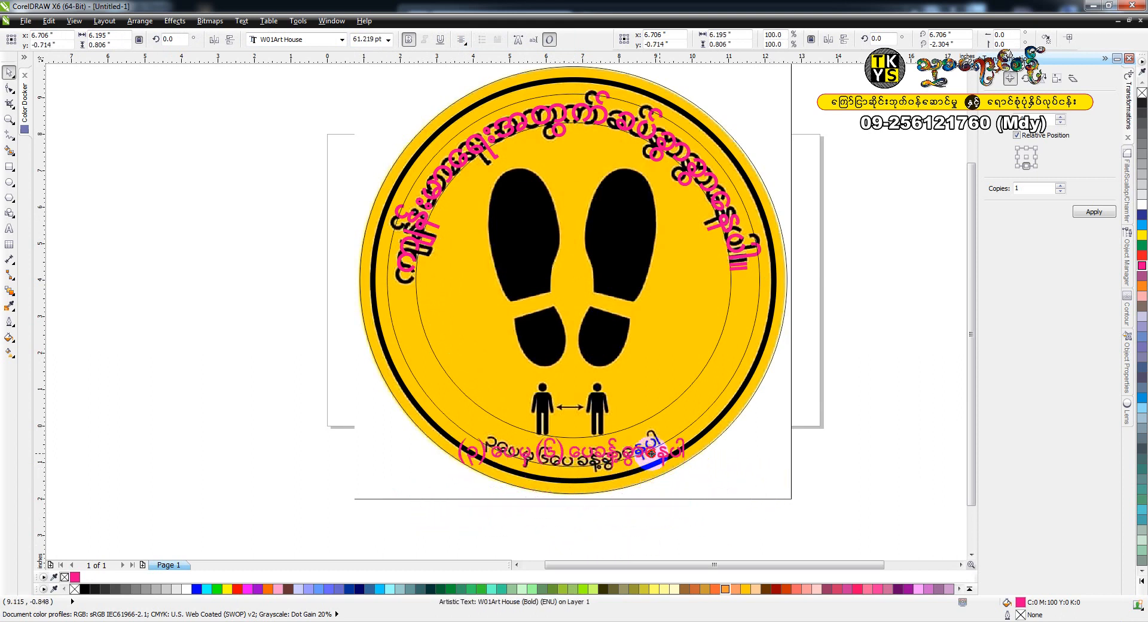
scroll(652, 453, "up", 4)
left_click_drag(838, 339, 782, 333)
left_click_drag(717, 423, 720, 457)
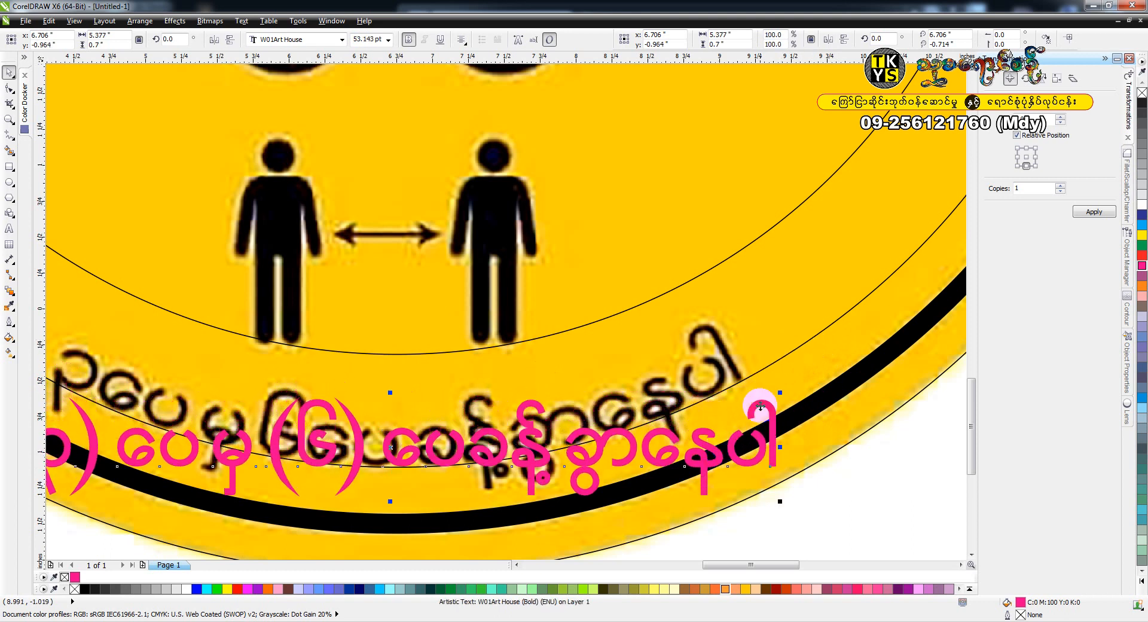
- Fit the magenta caption to the 10.2-inch circle and mirror it both horizontally and vertically
left_click(770, 373, "shift")
left_click(241, 21)
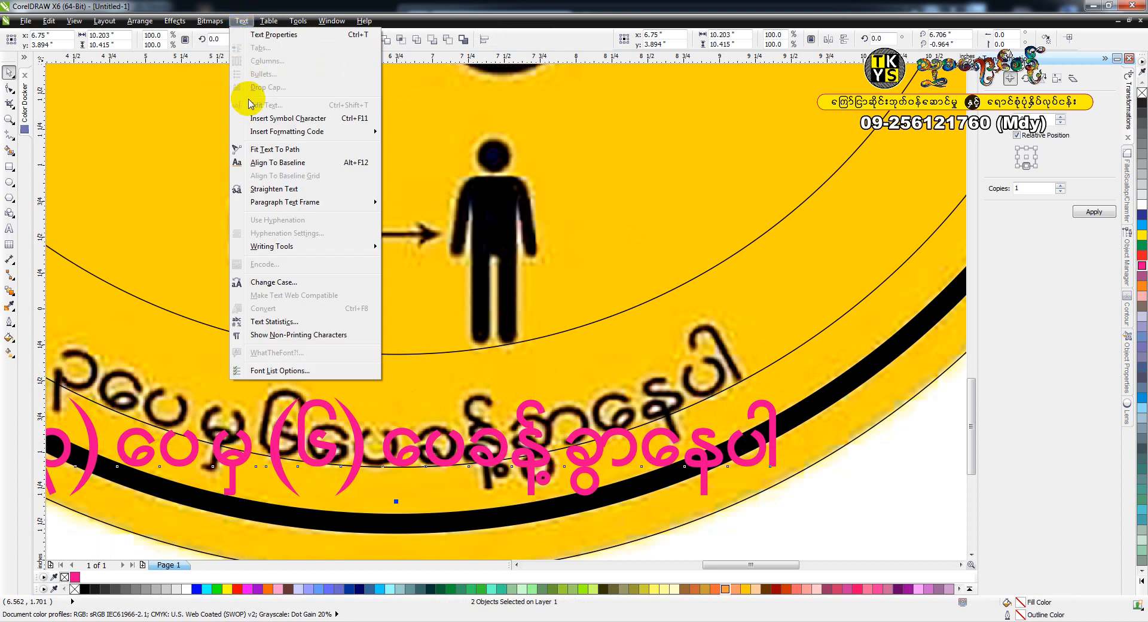
left_click(286, 149)
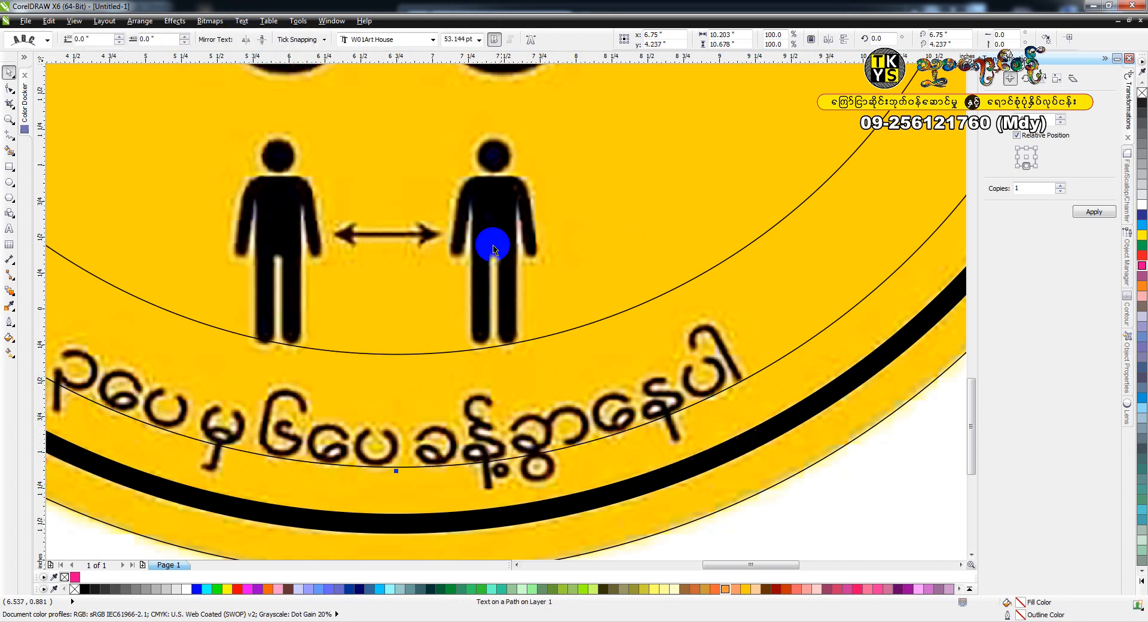
scroll(512, 281, "down", 4)
scroll(492, 216, "up", 1)
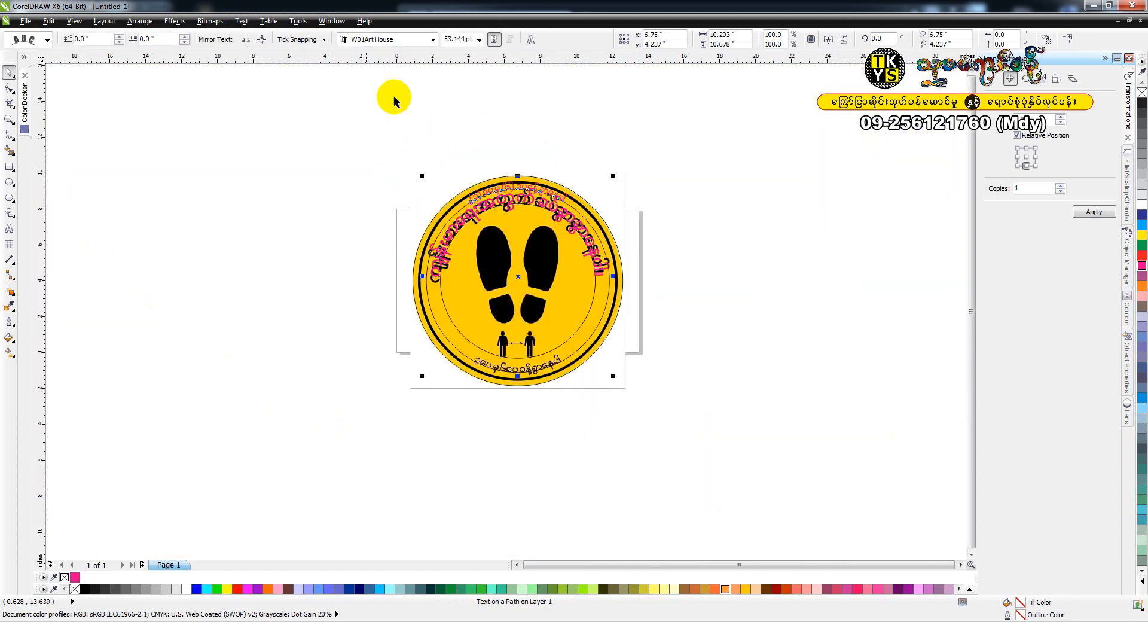
left_click(262, 41)
left_click(247, 41)
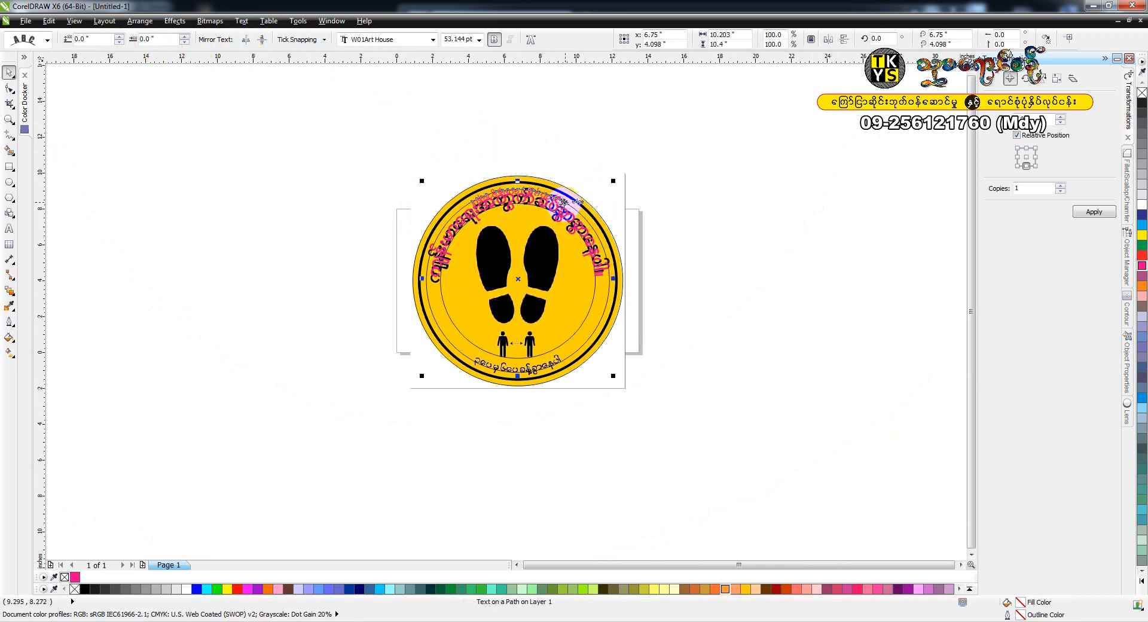
- Shift the mirrored caption along its circle to the bottom, with an offset of about 16.03 inches and zero distance from the path
left_click_drag(563, 201, 491, 367)
scroll(491, 367, "up", 4)
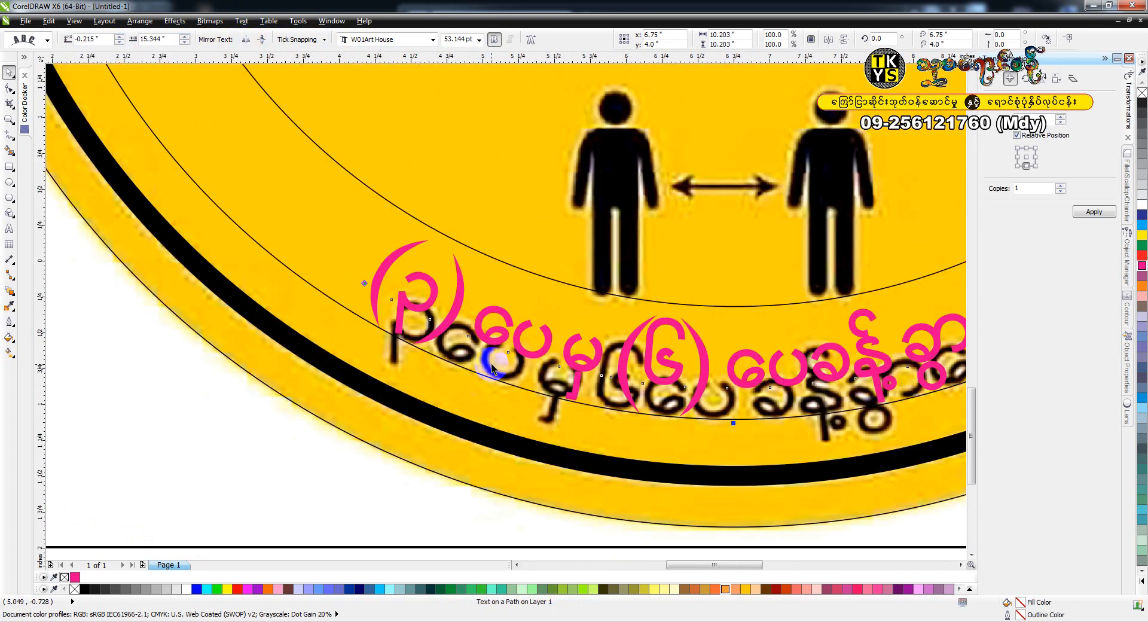
left_click_drag(641, 391, 662, 407)
scroll(546, 347, "down", 4)
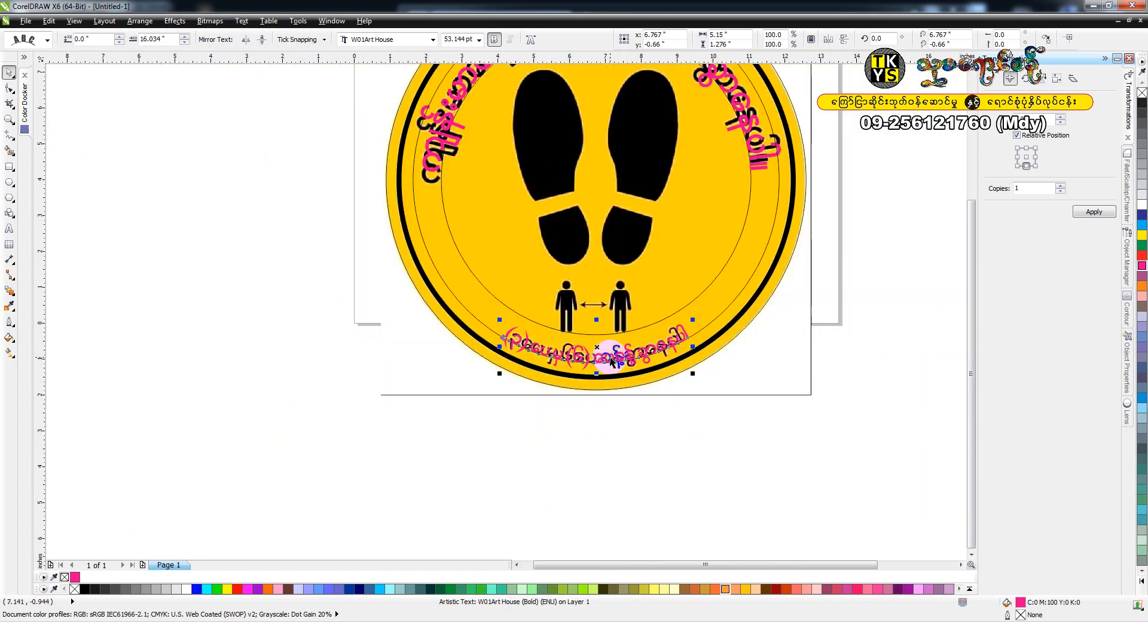
- Trace the front part of the left shoe print with a closed Pen curve about 1.91 by 3.65 inches
left_click(604, 426)
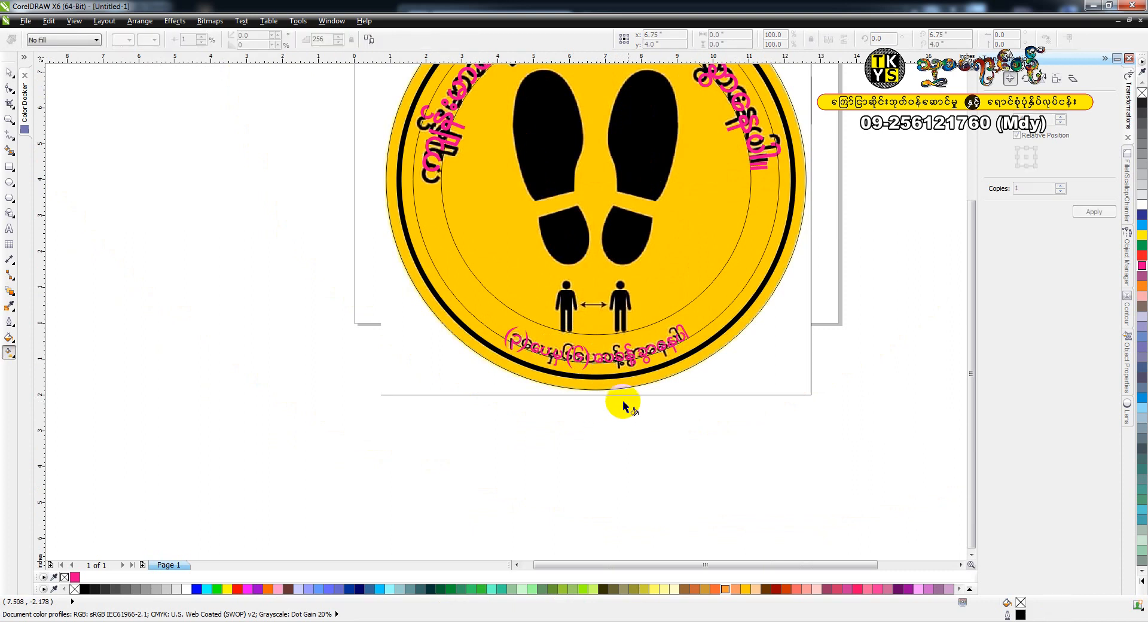
left_click_drag(616, 349, 607, 436)
left_click_drag(596, 287, 595, 345)
key("F2")
left_click_drag(453, 175, 685, 412)
key("p")
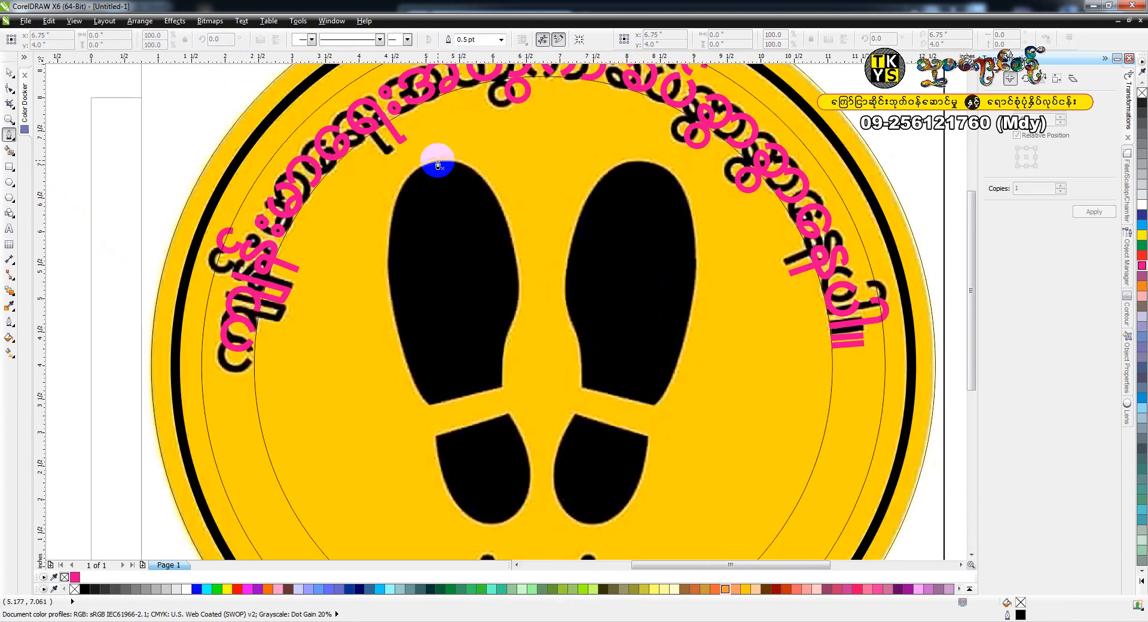
left_click(437, 159)
scroll(429, 187, "up", 1)
left_click_drag(359, 235, 338, 328)
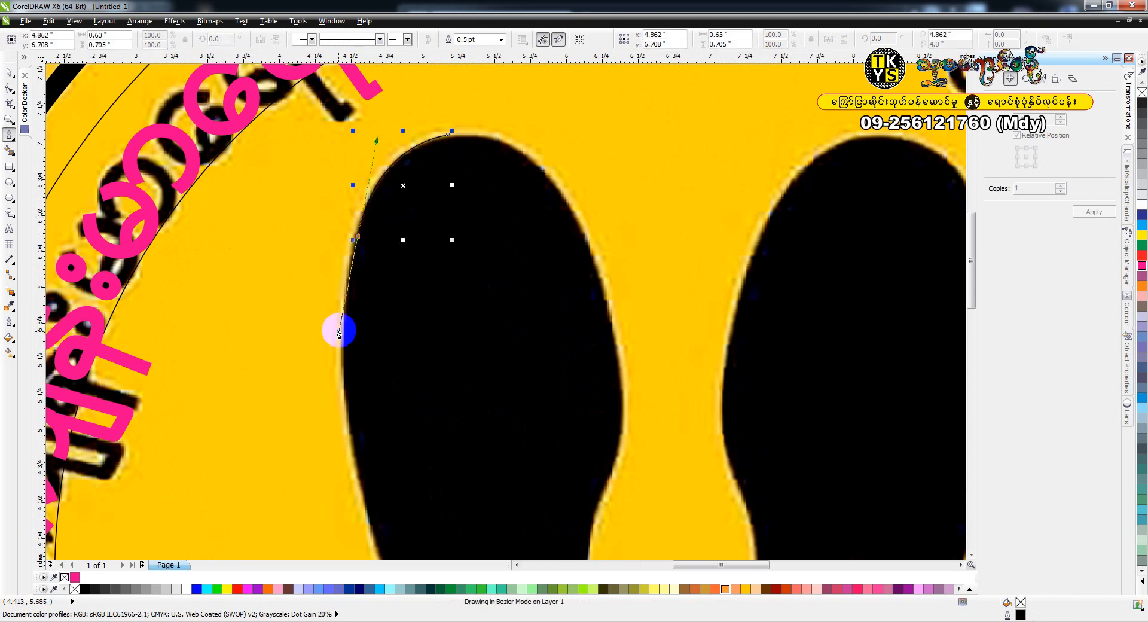
scroll(339, 329, "down", 1)
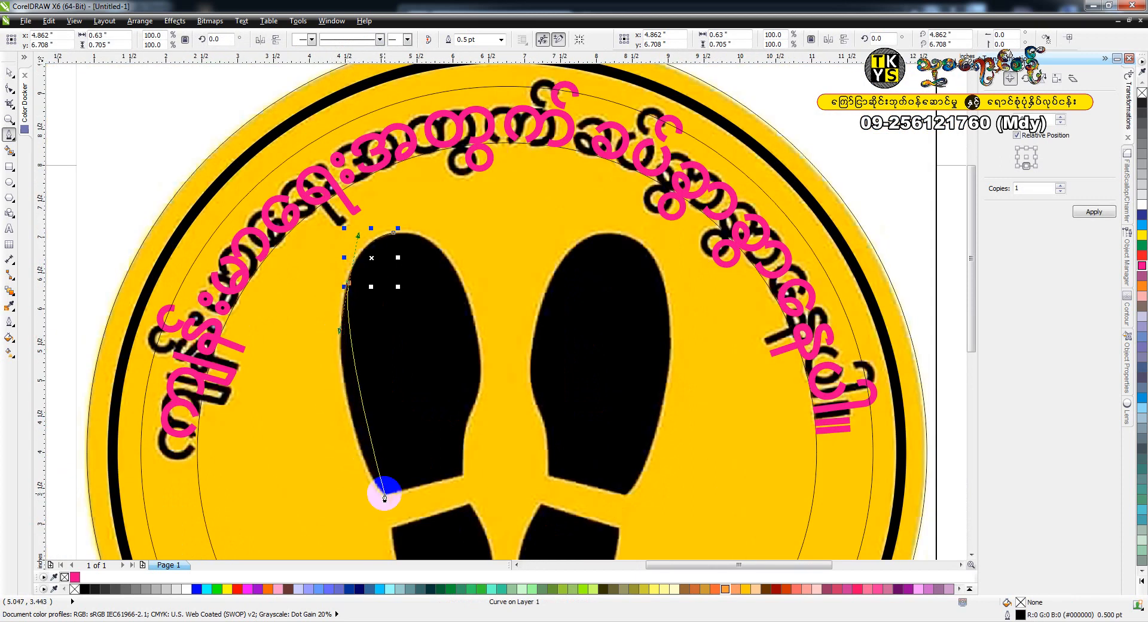
left_click_drag(384, 494, 433, 512)
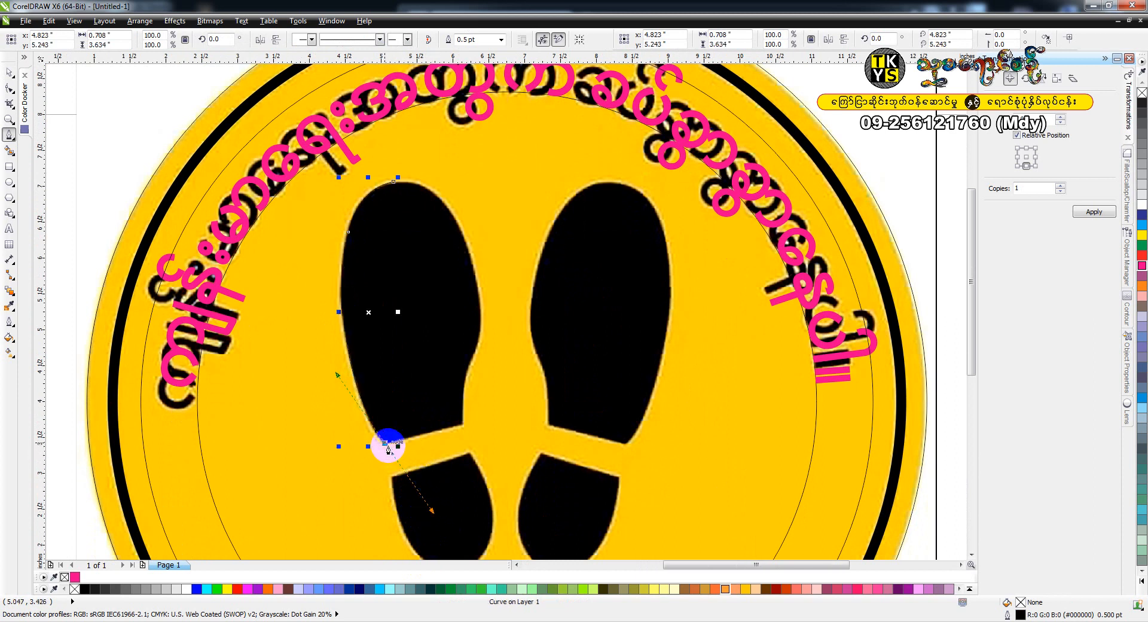
left_click(462, 423)
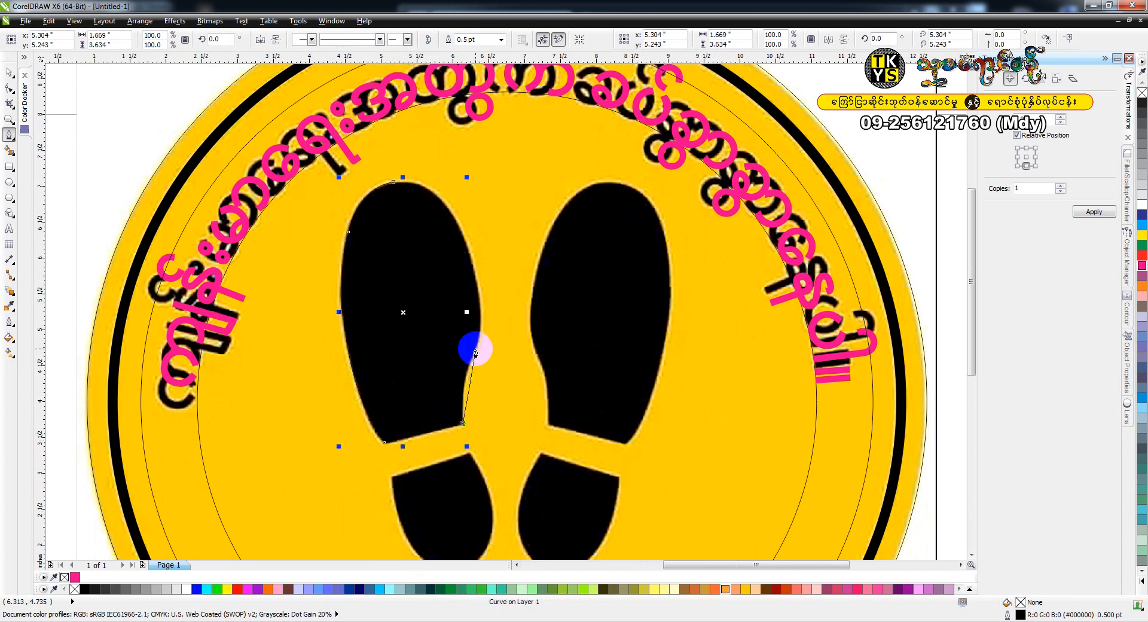
left_click_drag(475, 352, 487, 325)
left_click_drag(405, 179, 467, 170)
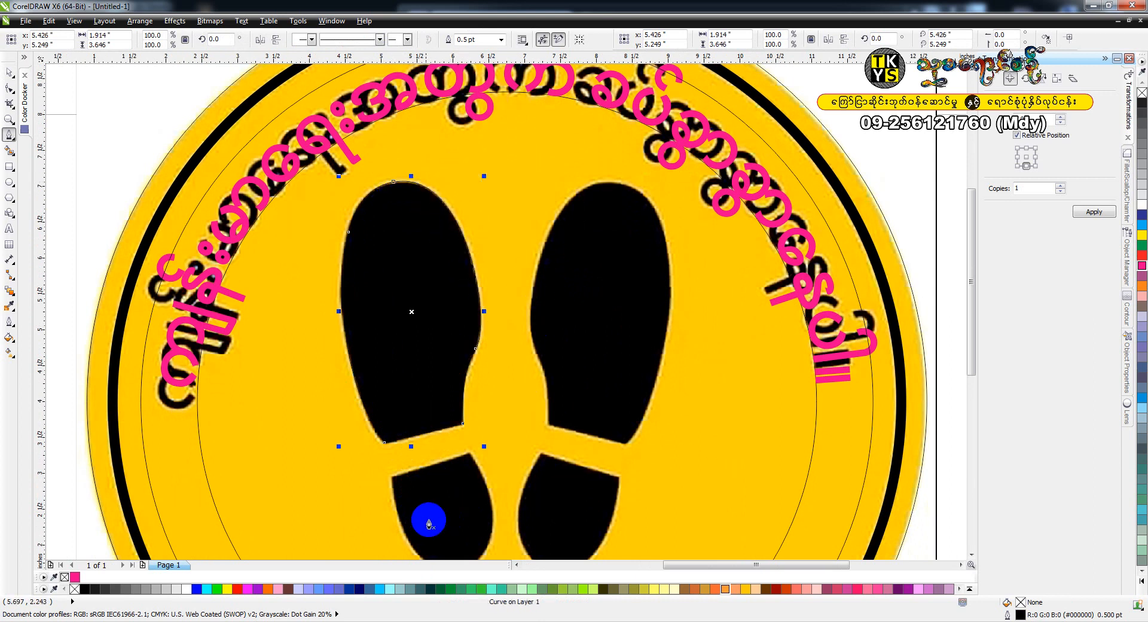
- Trace the heel of the left shoe print as a closed Pen curve about 1.41 by 1.64 inches
scroll(410, 469, "down", 3)
scroll(397, 488, "up", 5)
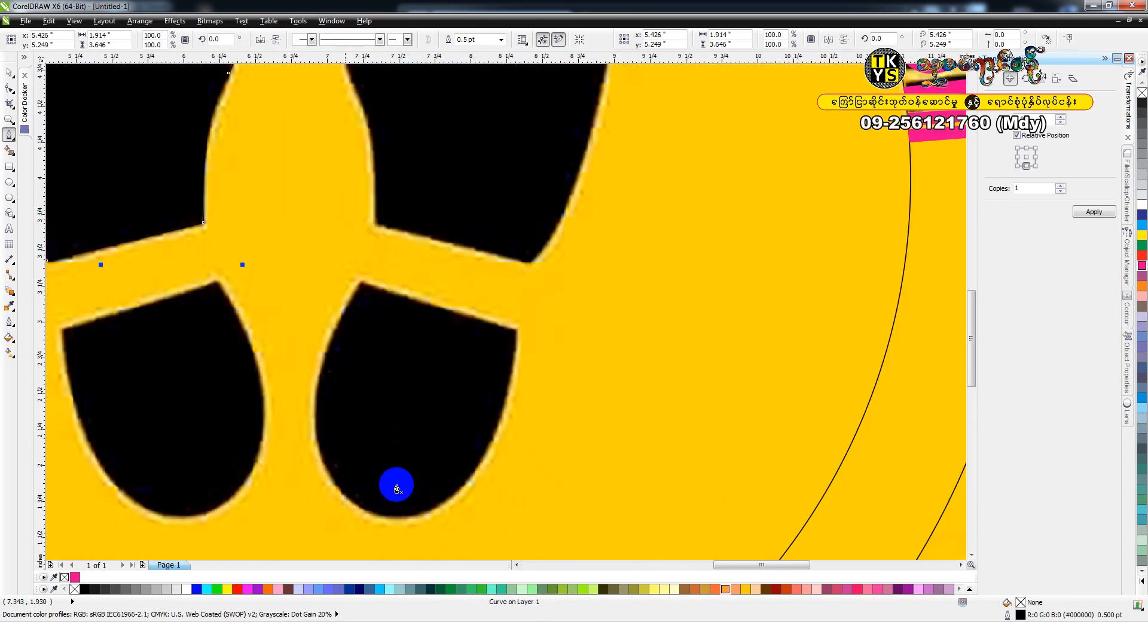
left_click(219, 286)
left_click_drag(262, 430, 247, 502)
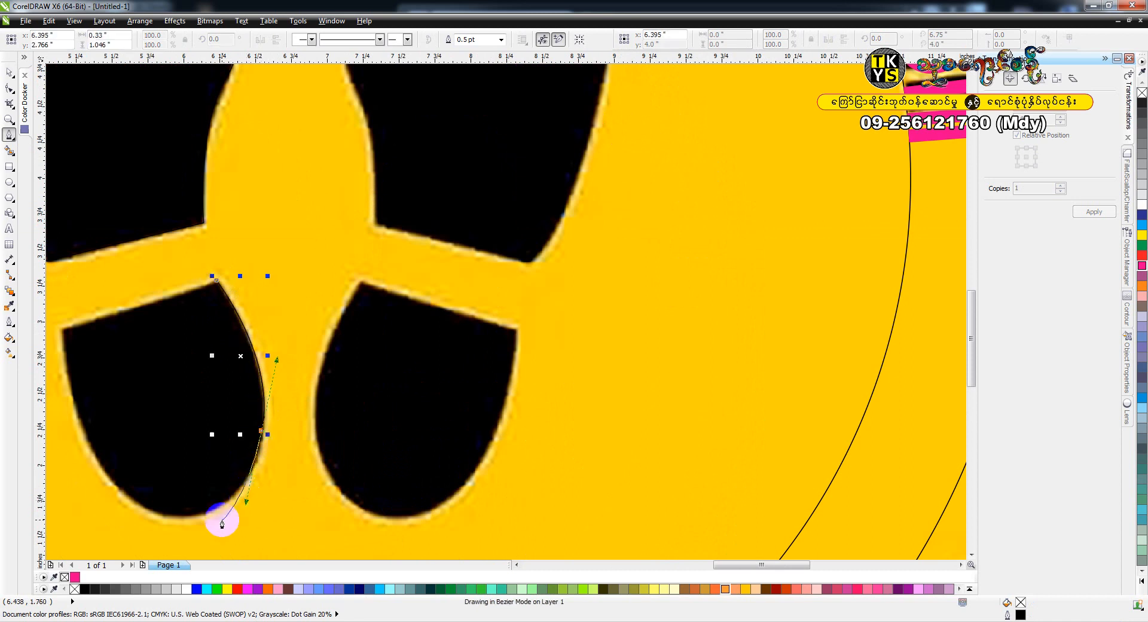
left_click_drag(156, 513, 105, 502)
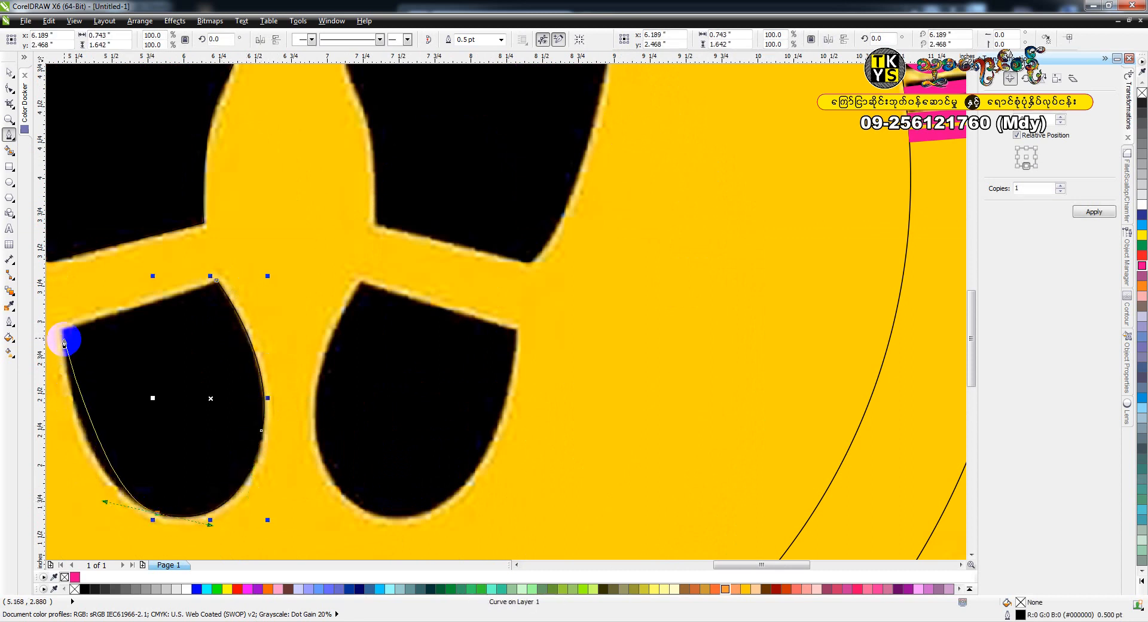
left_click_drag(62, 329, 61, 257)
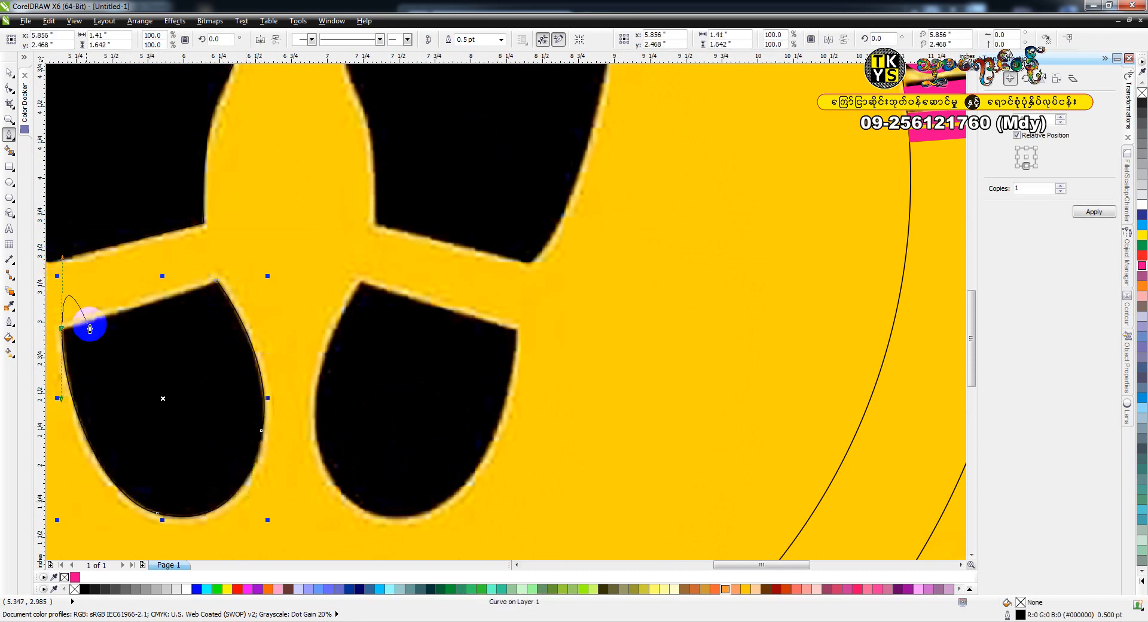
left_click(62, 329, "alt")
left_click(216, 280)
- Combine the traced left sole and heel into one curve, fill it black and remove its outline
key("h")
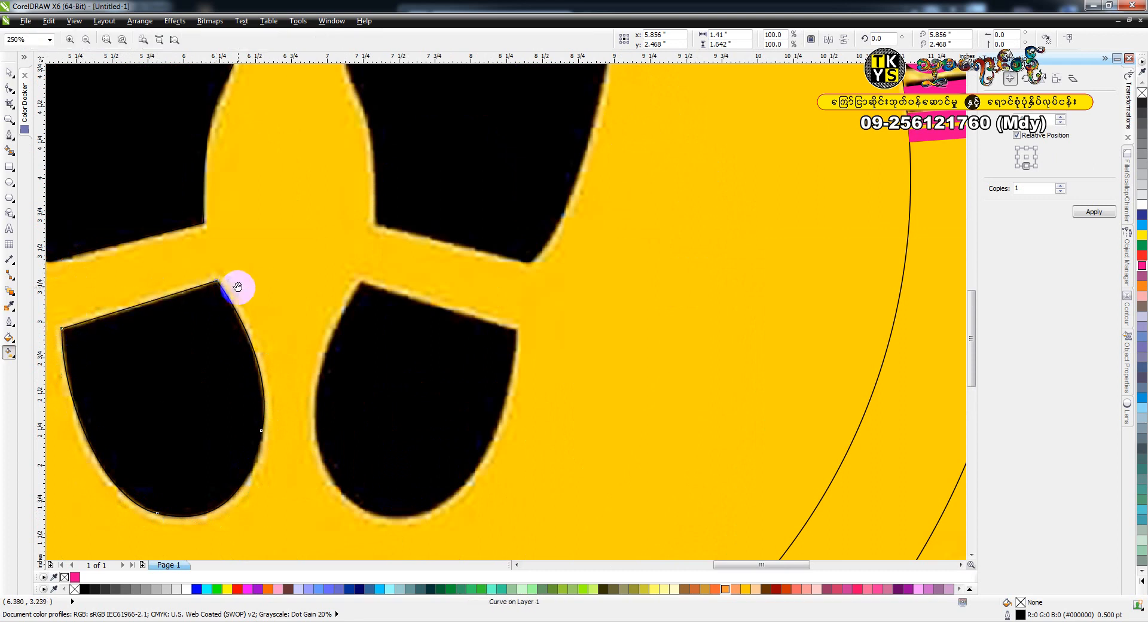
scroll(236, 287, "down", 1)
left_click_drag(234, 284, 374, 374)
key("space")
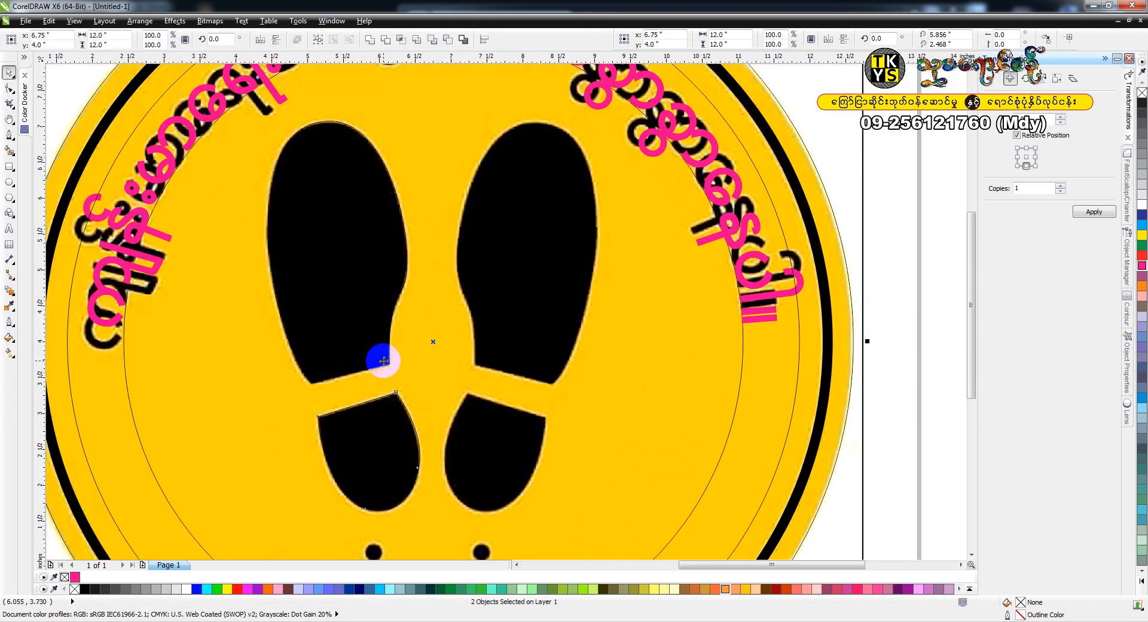
key("h")
scroll(384, 361, "down", 1)
left_click_drag(371, 325, 427, 337)
key("space")
left_click_drag(100, 168, 399, 437)
key("ctrl+l")
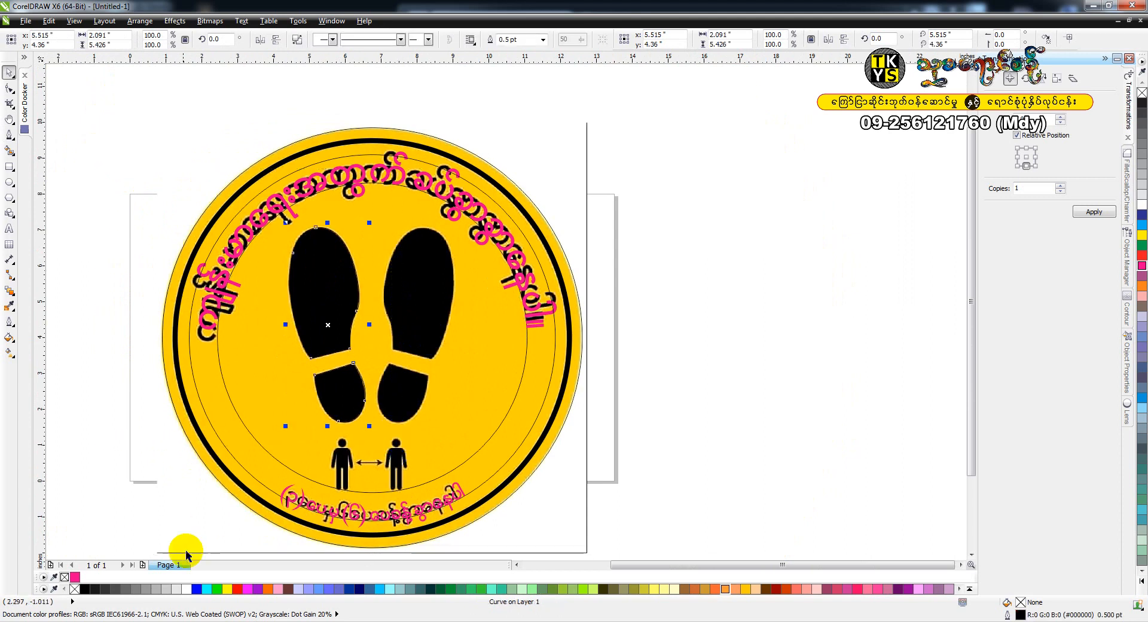
left_click(84, 590)
right_click(74, 589)
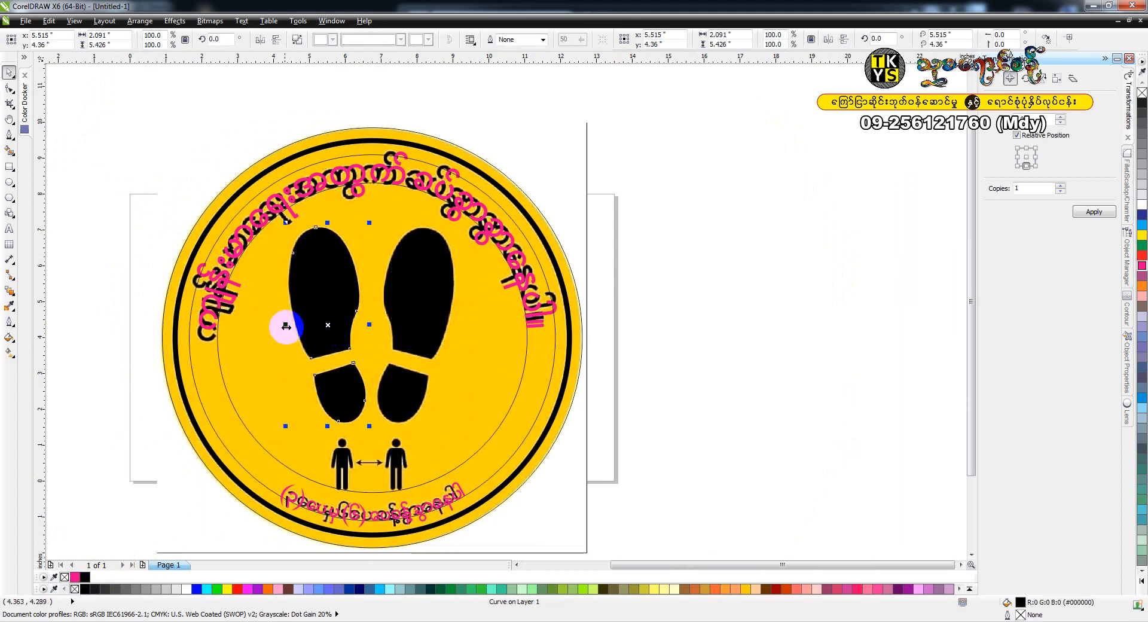
- Place a horizontally mirrored copy of the black left shoe print over the right shoe print
left_click_drag(286, 326, 408, 324)
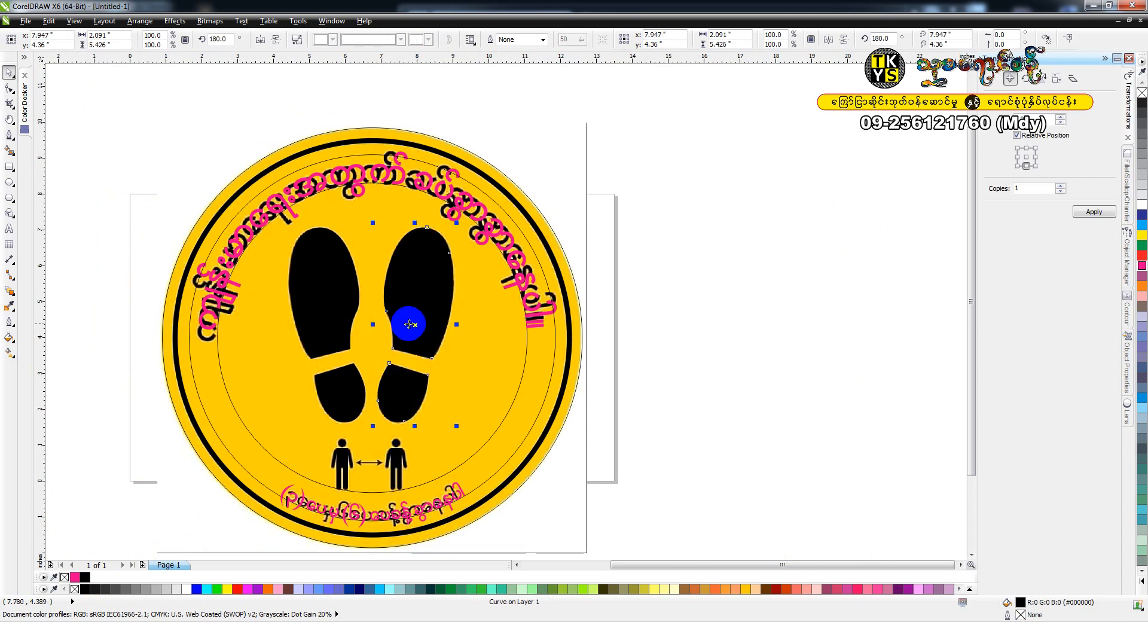
left_click(337, 311, "shift")
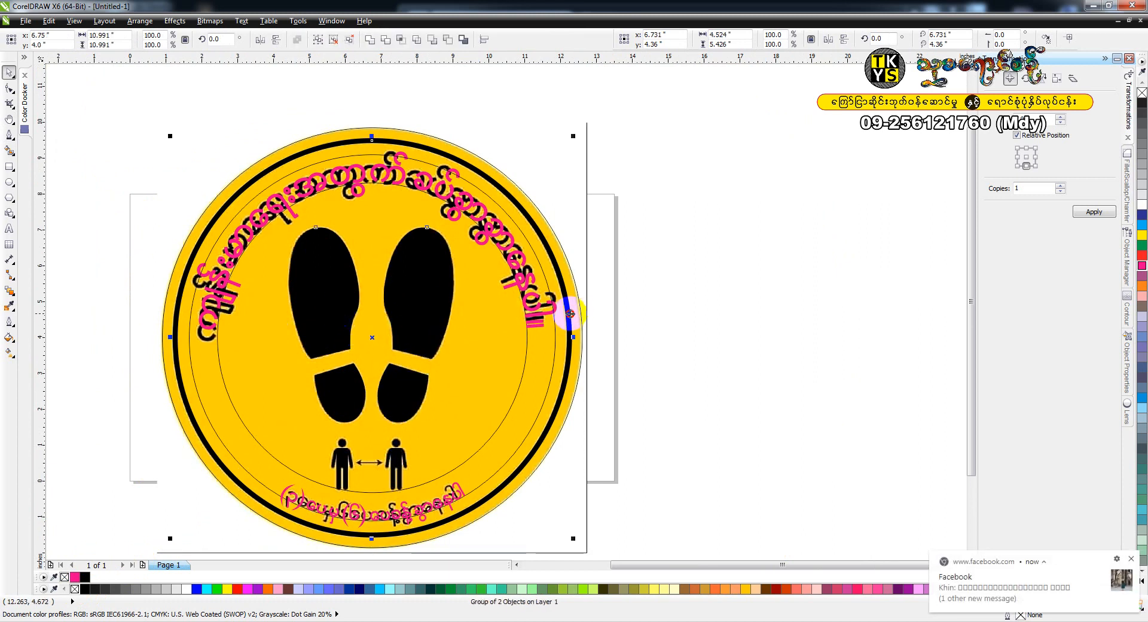
left_click(655, 348)
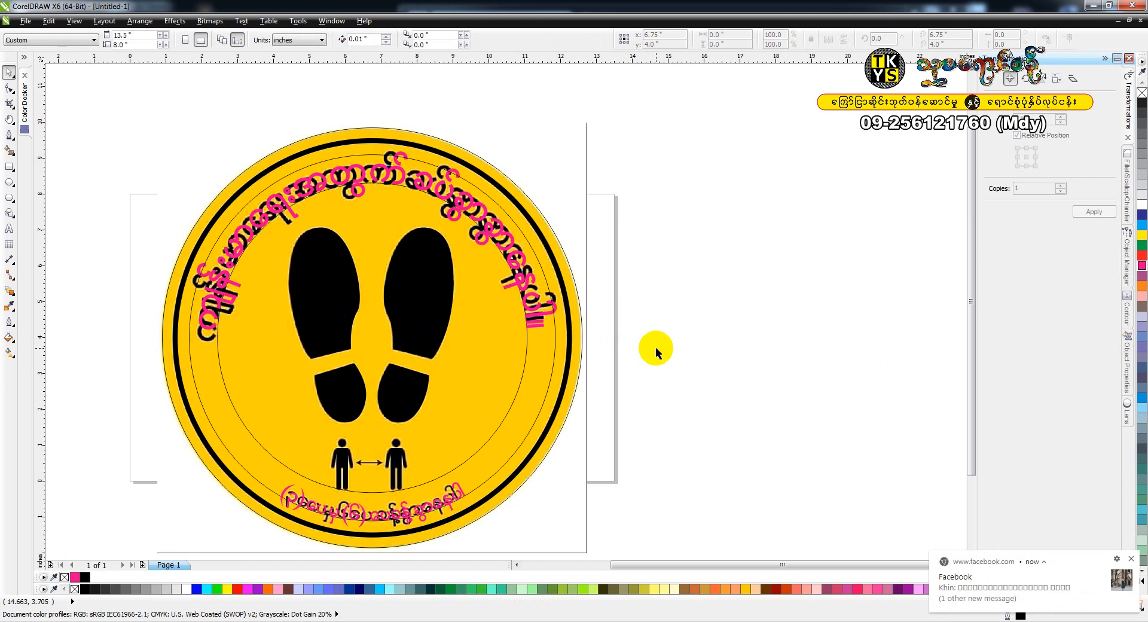
- Trace the left half of the left person's body with a Pen curve about 0.3 by 1.1 inches, from shoulder to crotch
key("h")
left_click_drag(584, 394, 647, 344)
key("z")
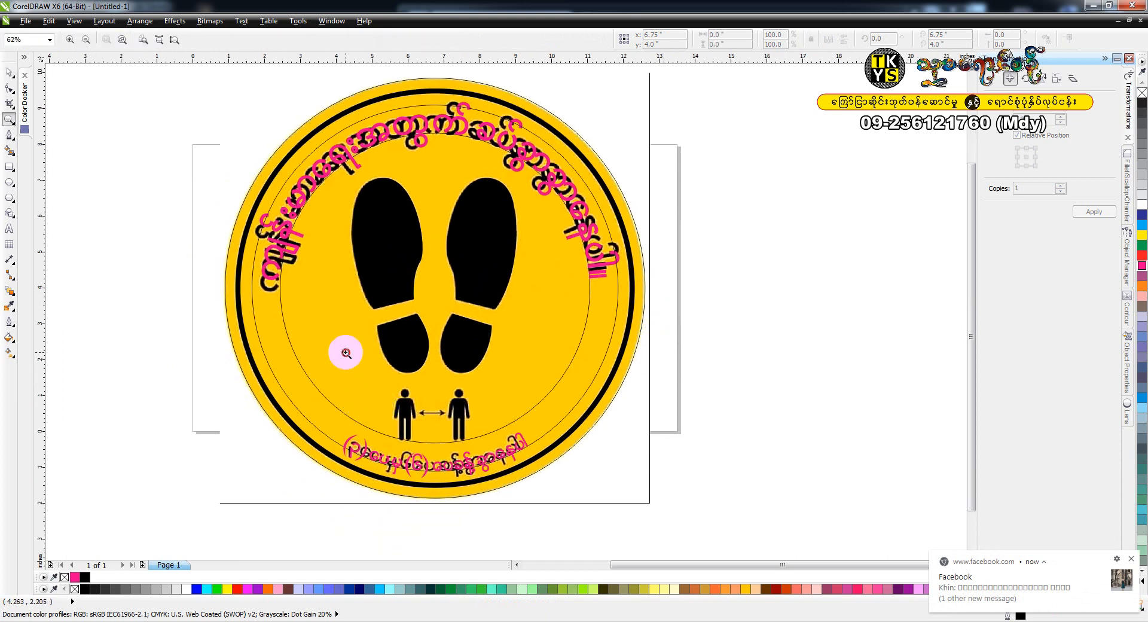
left_click_drag(345, 354, 534, 463)
left_click_drag(234, 224, 506, 528)
key("space")
key("space")
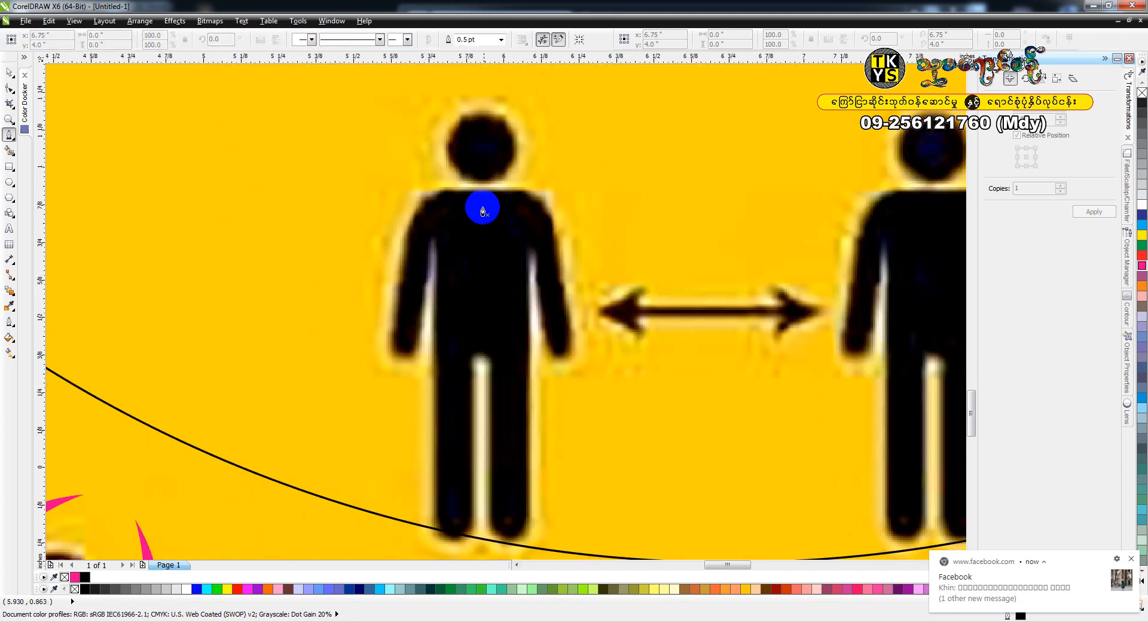
left_click(441, 191)
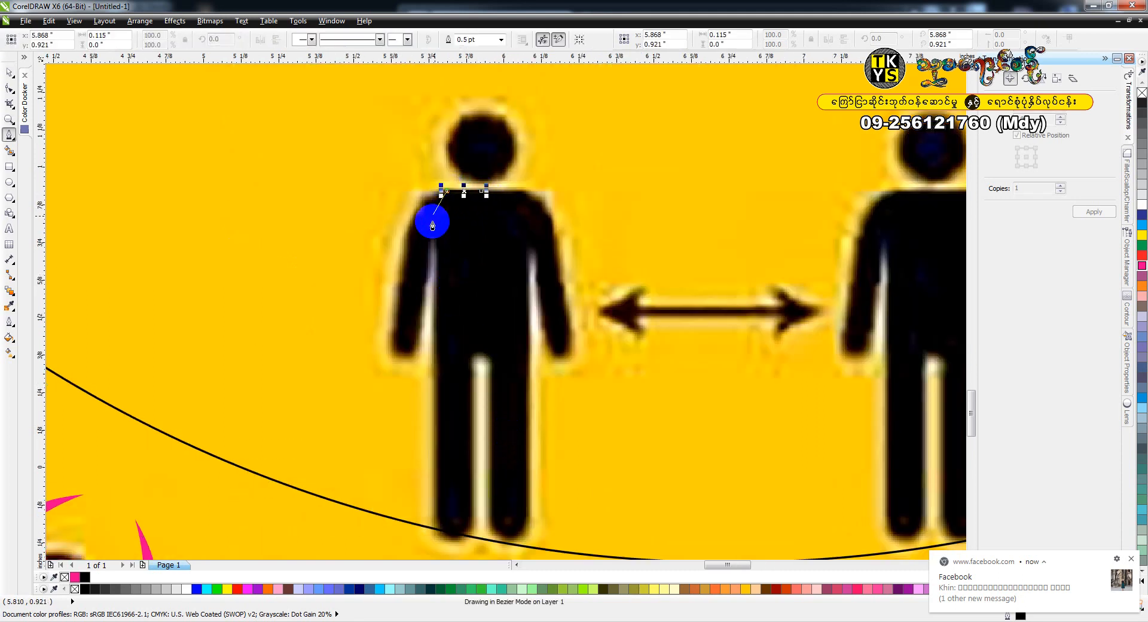
left_click_drag(400, 279, 398, 275)
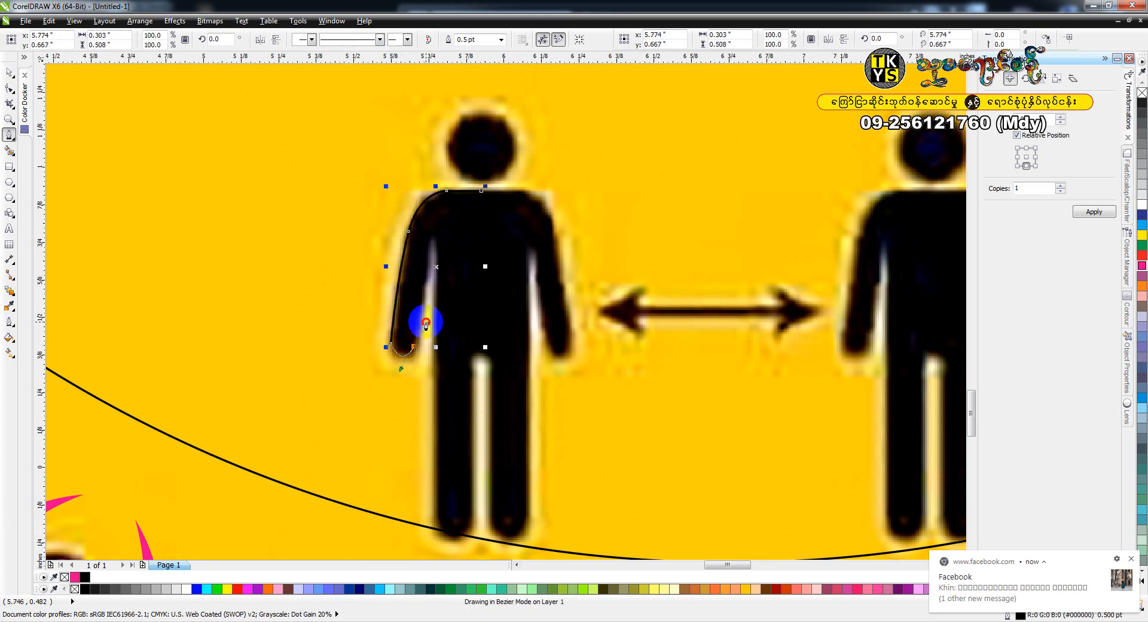
left_click_drag(429, 311, 435, 236)
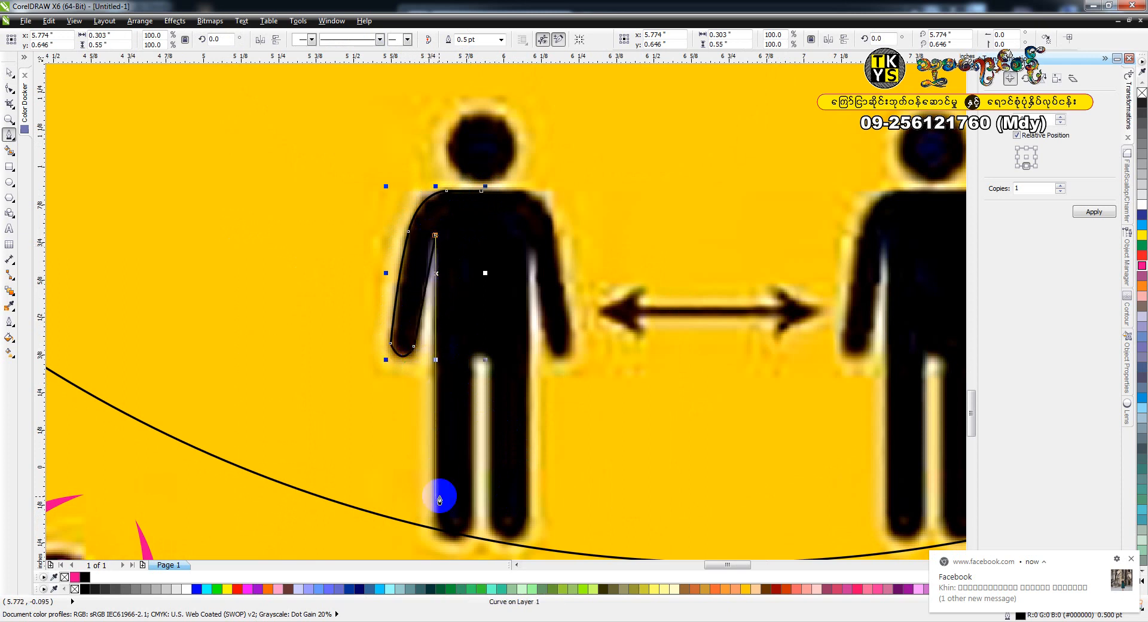
left_click_drag(437, 524, 464, 522)
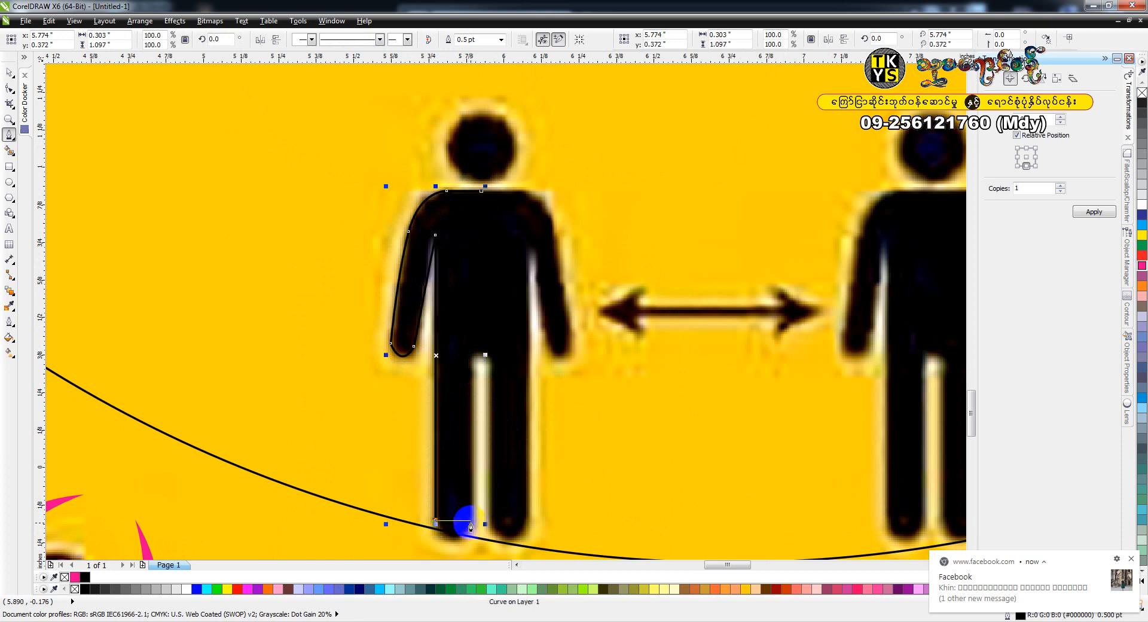
left_click(474, 392)
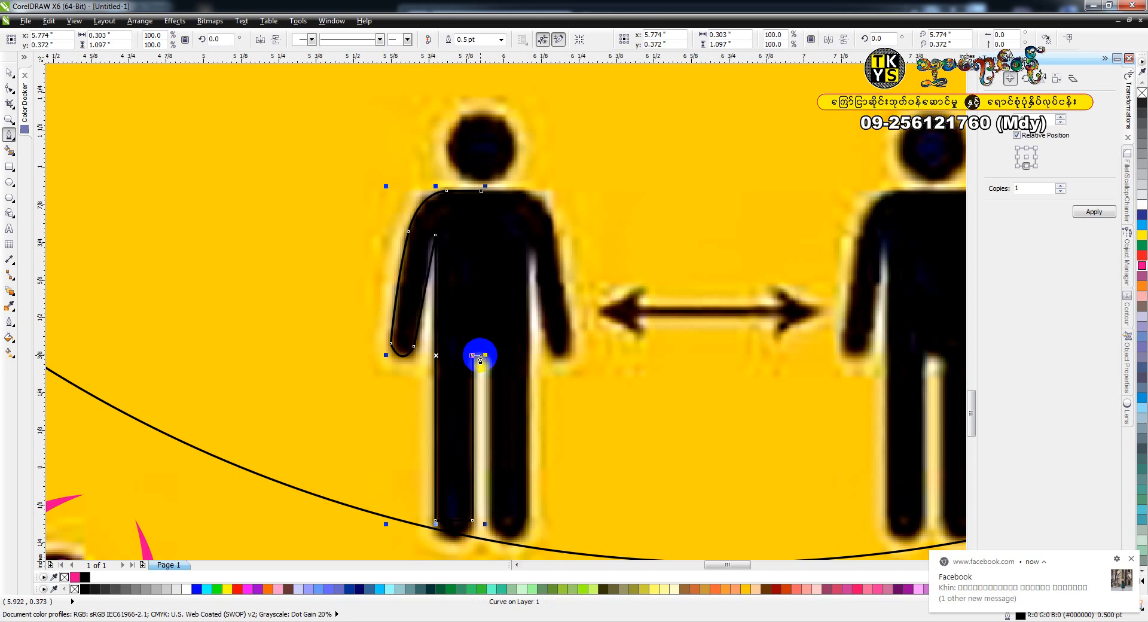
key("space")
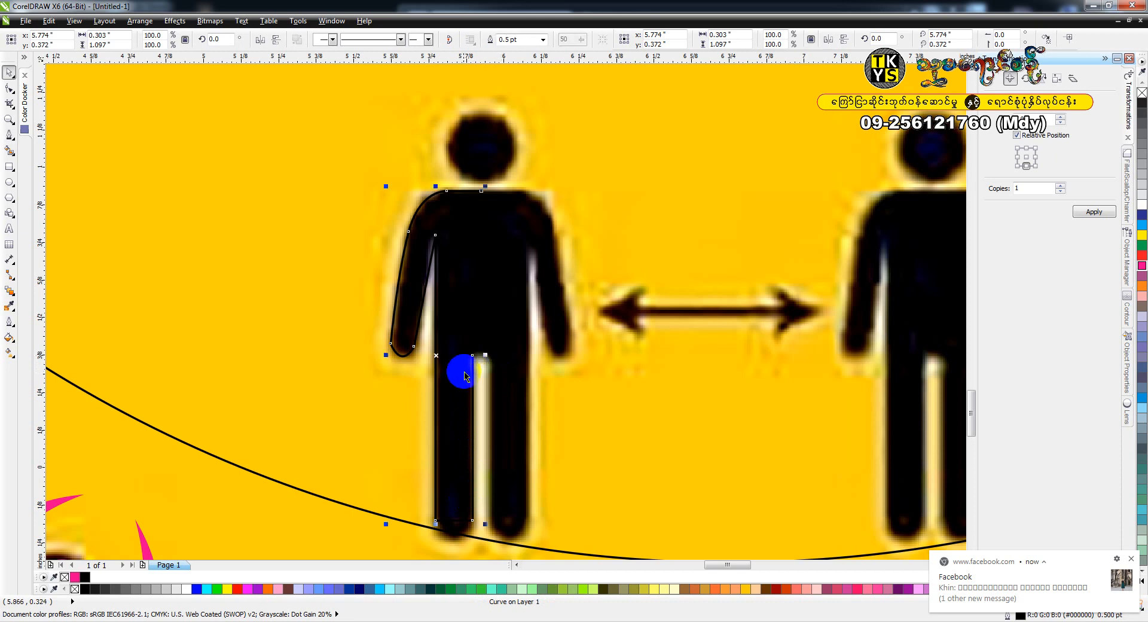
- Reshape the hand end of the traced arm into a smooth, rounded curve by adjusting its node handles
double_click(426, 279)
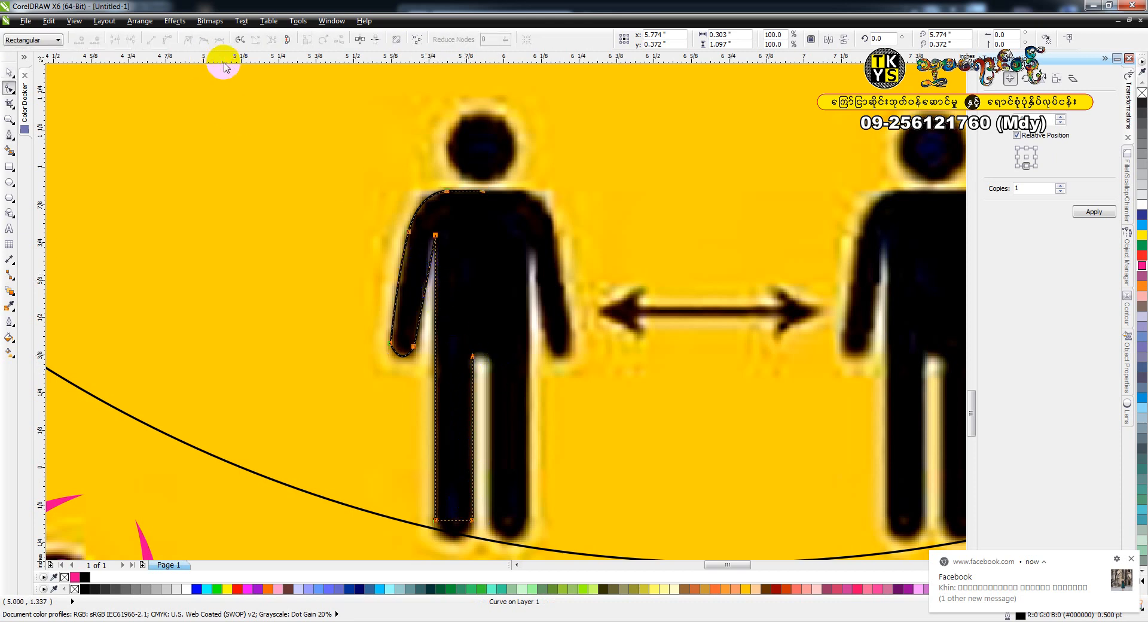
left_click(393, 357)
scroll(393, 356, "up", 2)
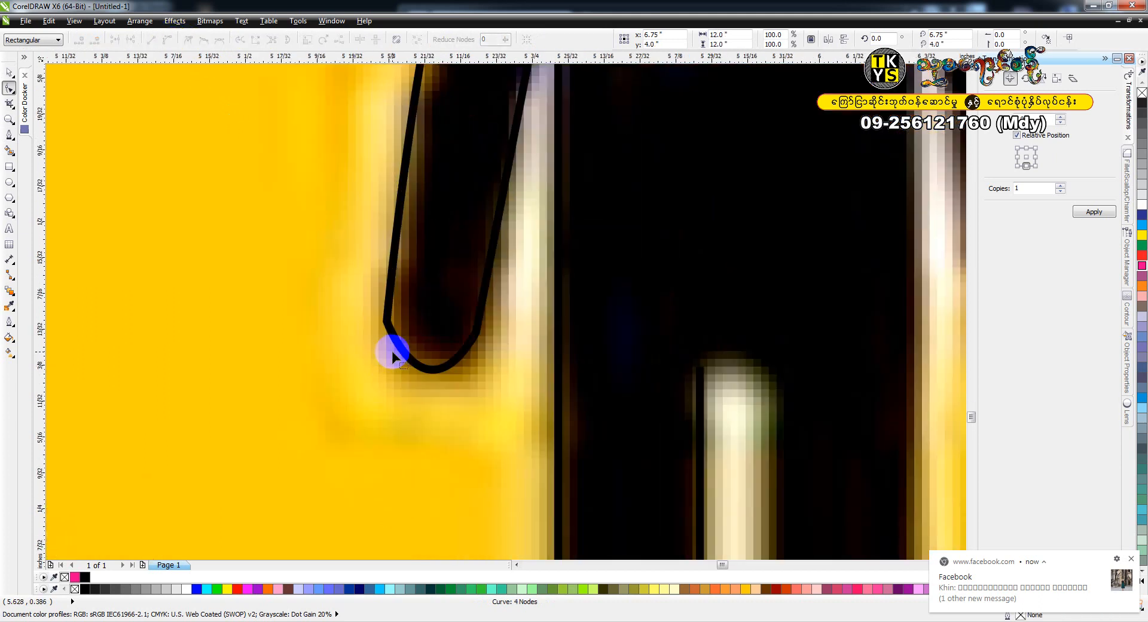
left_click(409, 345)
mouse_move(401, 351)
left_mouse_down()
mouse_move(389, 325)
mouse_move(379, 348)
left_mouse_up()
left_click_drag(425, 424, 451, 405)
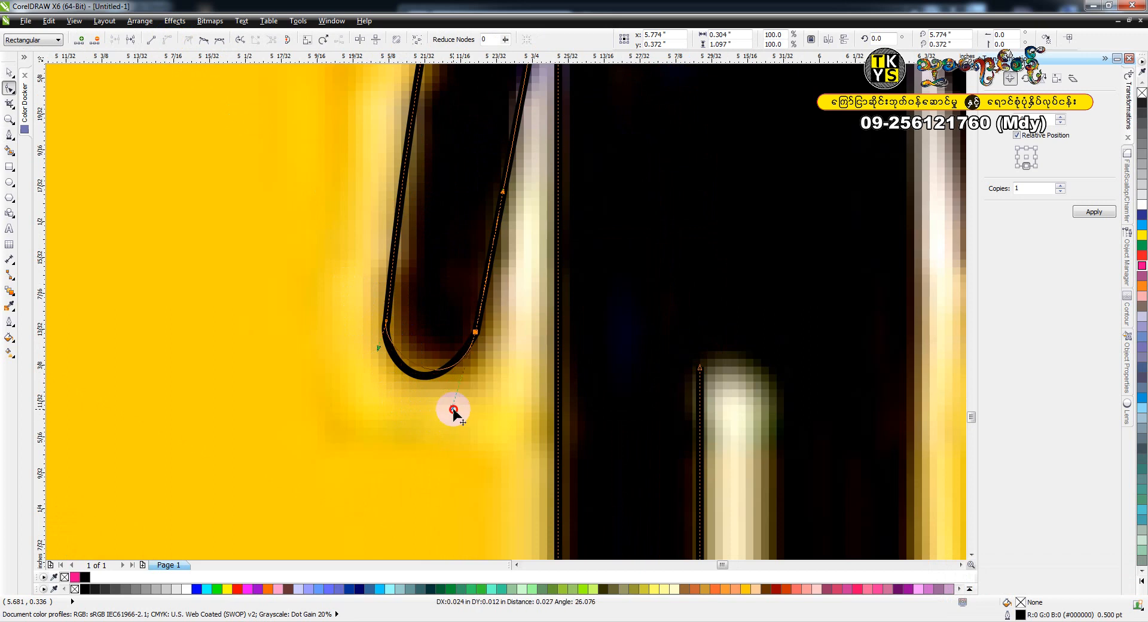
scroll(428, 323, "down", 3)
scroll(414, 344, "up", 4)
left_click_drag(374, 349, 374, 371)
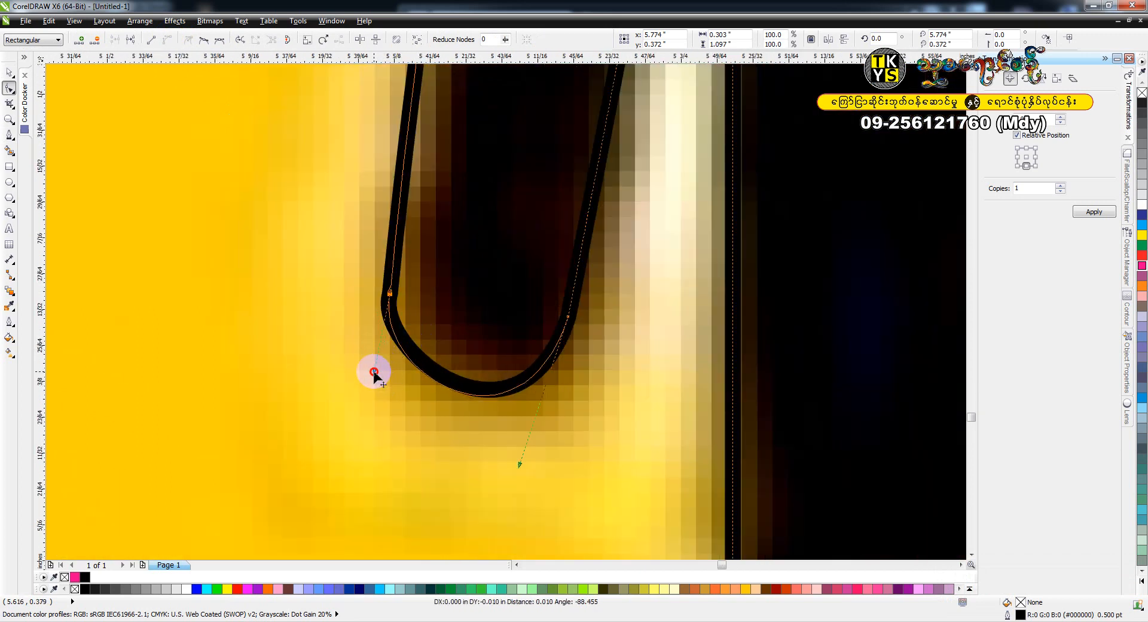
left_click_drag(520, 464, 535, 450)
scroll(529, 336, "down", 3)
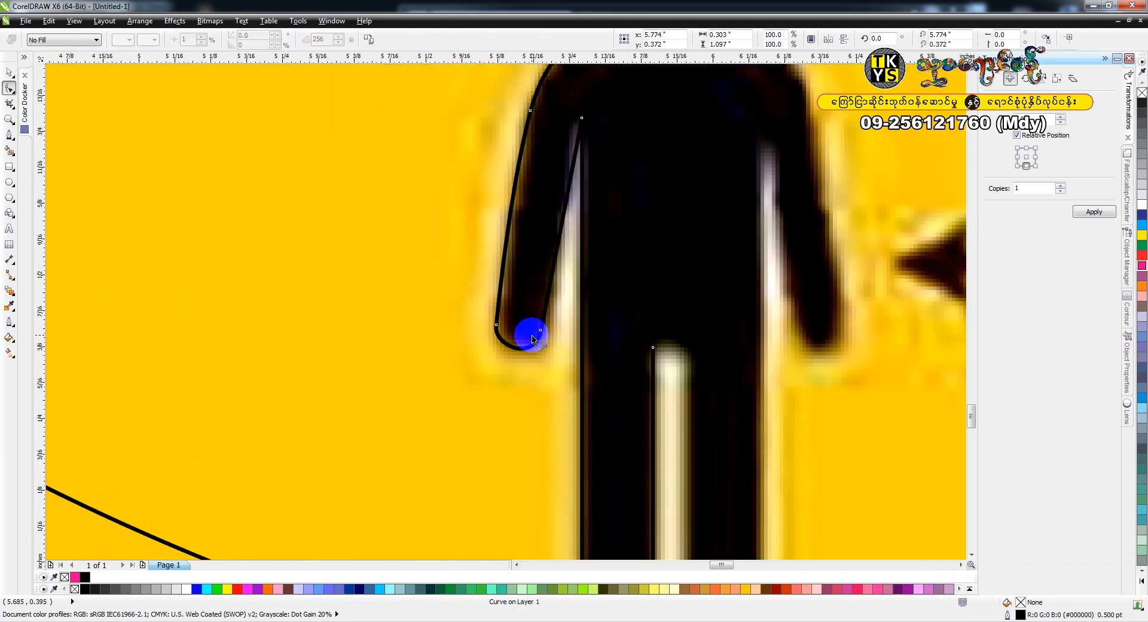
- Mirror a copy of the half body horizontally onto the person's other side and combine both halves into one curve
left_click_drag(559, 323, 494, 310)
key("space")
left_click(406, 327)
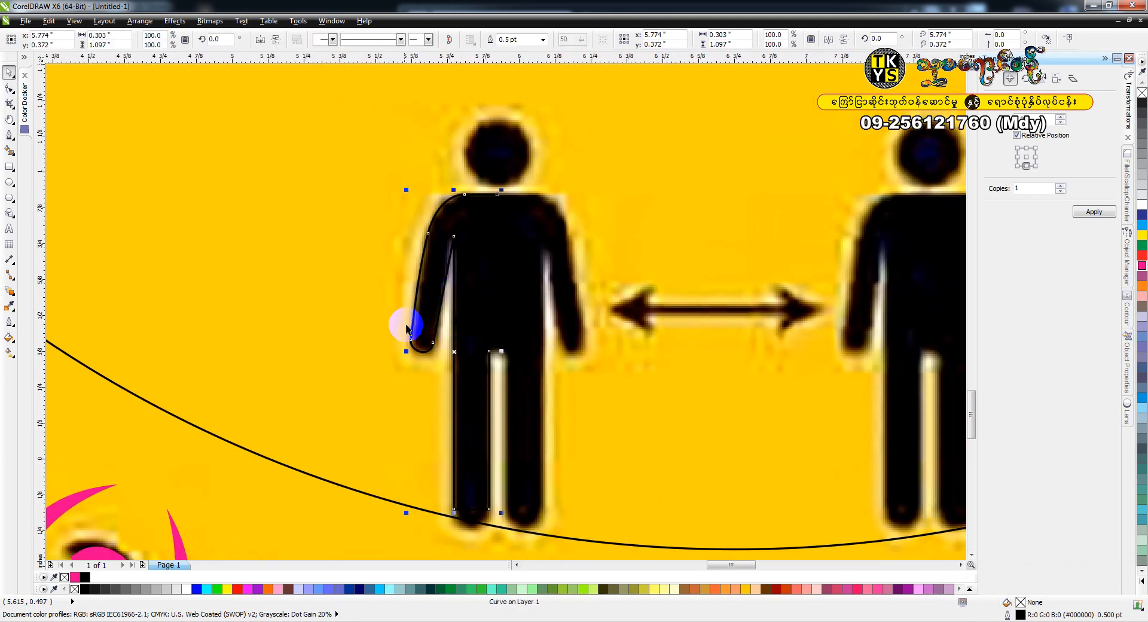
left_click_drag(406, 352, 492, 346)
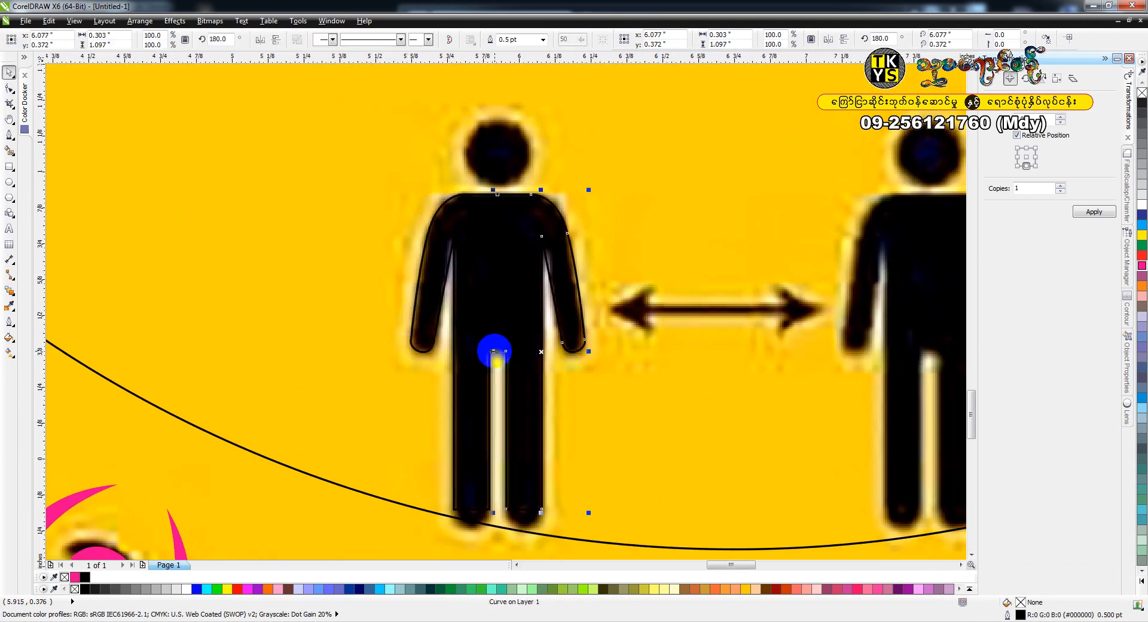
scroll(484, 359, "up", 3)
left_click(303, 343, "shift")
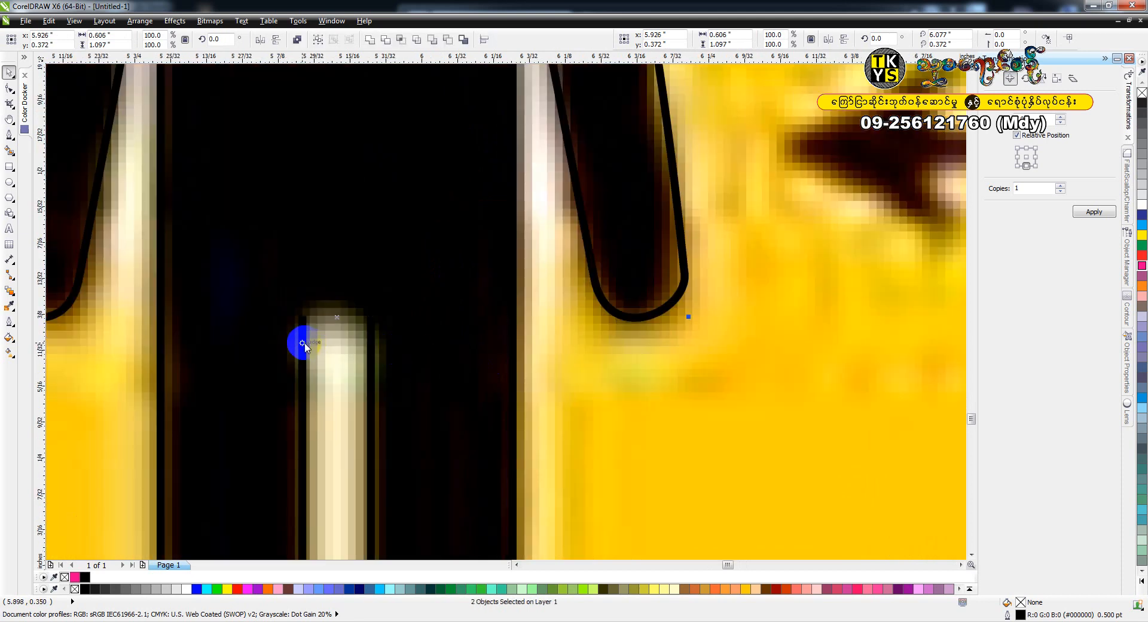
key("ctrl+l")
scroll(389, 287, "down", 4)
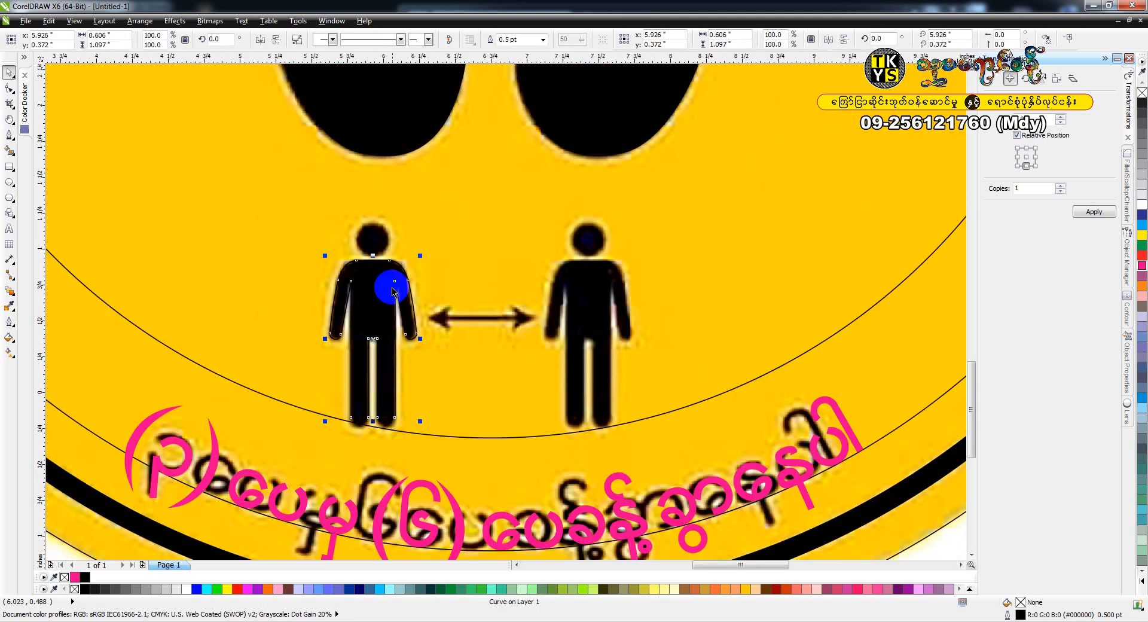
- Join the end nodes of the two body halves at the neck and at the crotch into one closed outline
scroll(384, 256, "up", 2)
key("F10")
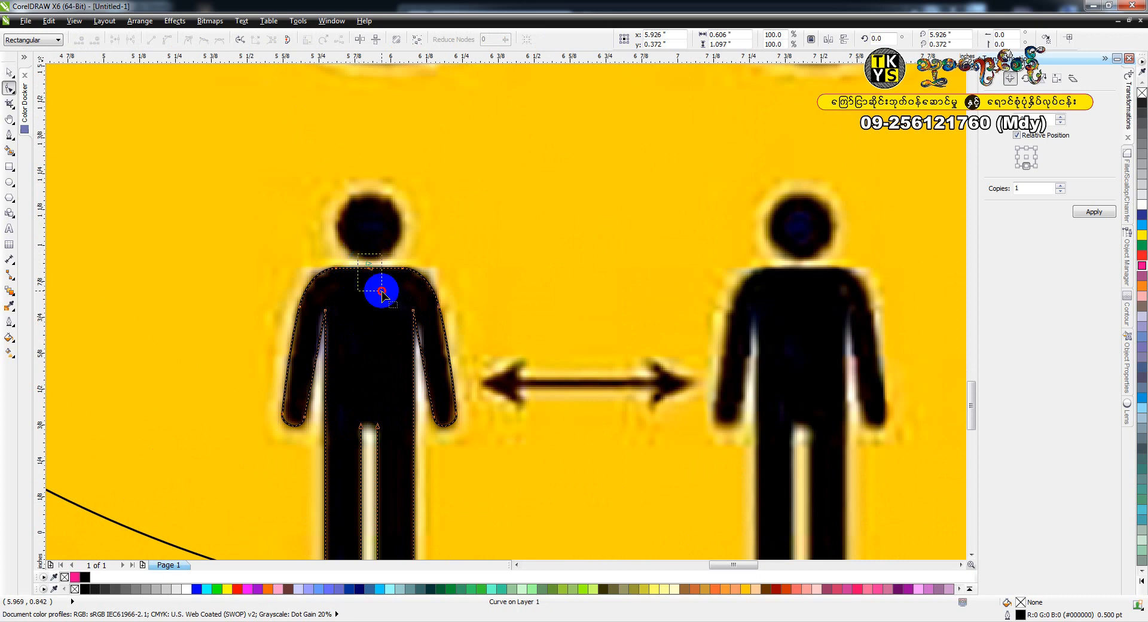
key("ctrl+j")
left_click_drag(349, 413, 389, 441)
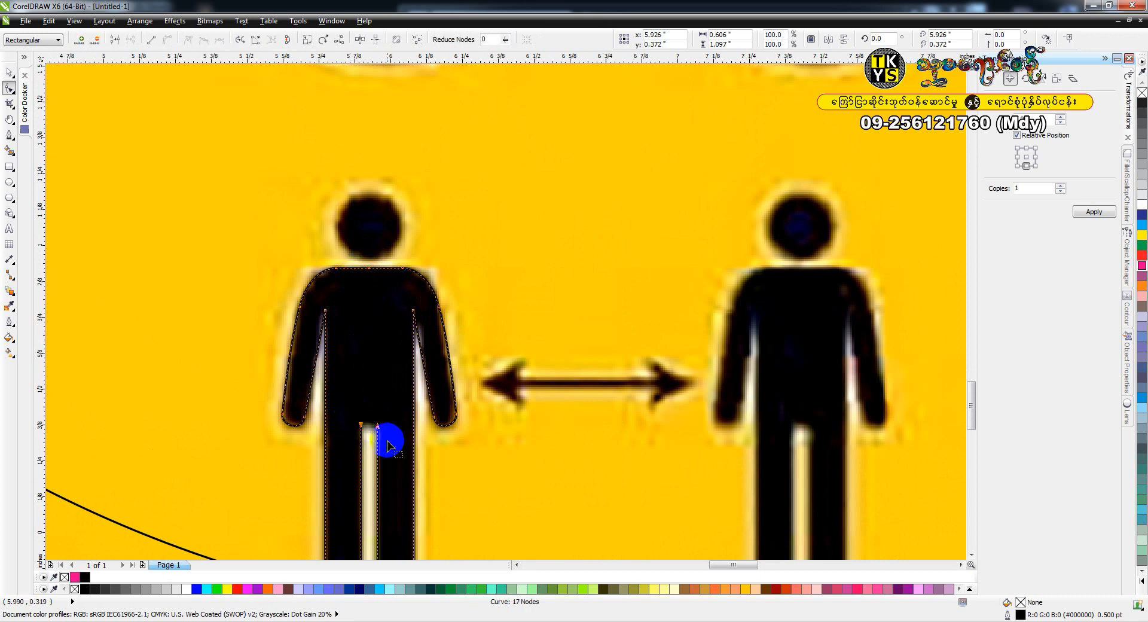
key("ctrl+j")
- Fillet the two corners at the crotch between the left person's legs
scroll(359, 439, "up", 3)
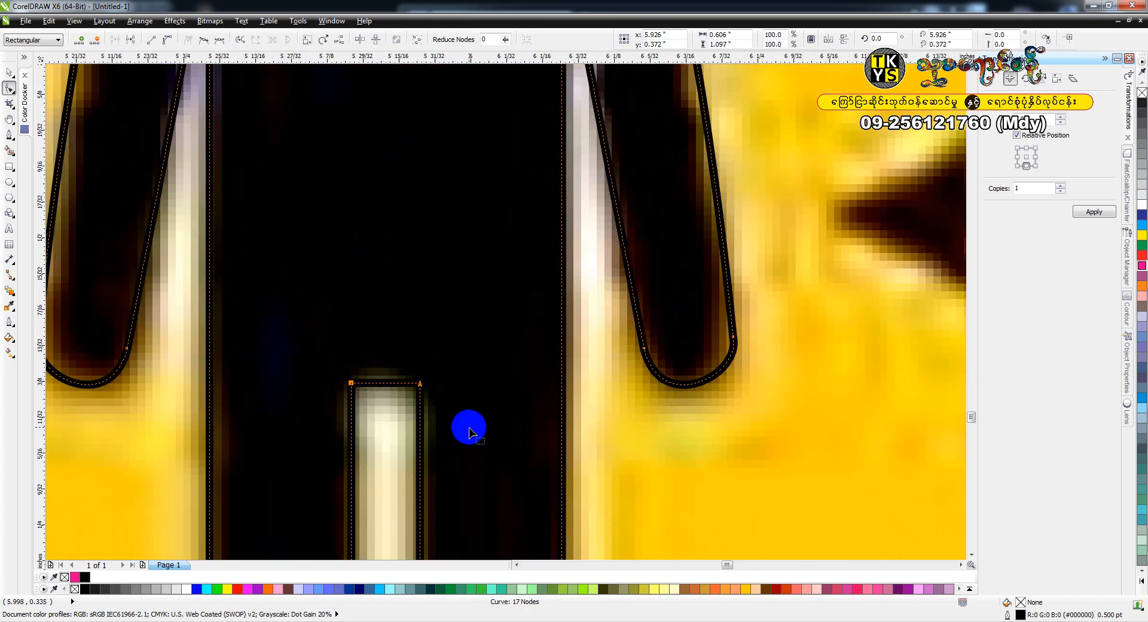
left_click(1127, 172)
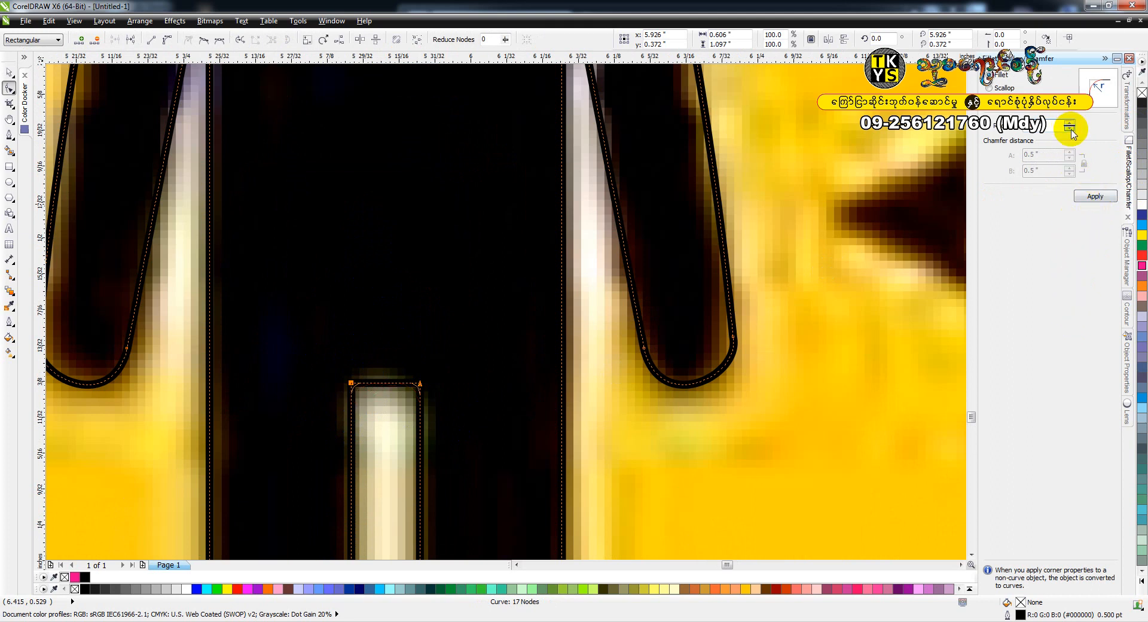
left_click(1098, 200)
- Fillet the four bottom corners of the left person's legs and lower the rounded ends so the body is about 1.152 inches tall
key("h")
scroll(671, 258, "down", 2)
left_click_drag(666, 257, 639, 325)
left_click_drag(631, 391, 604, 299)
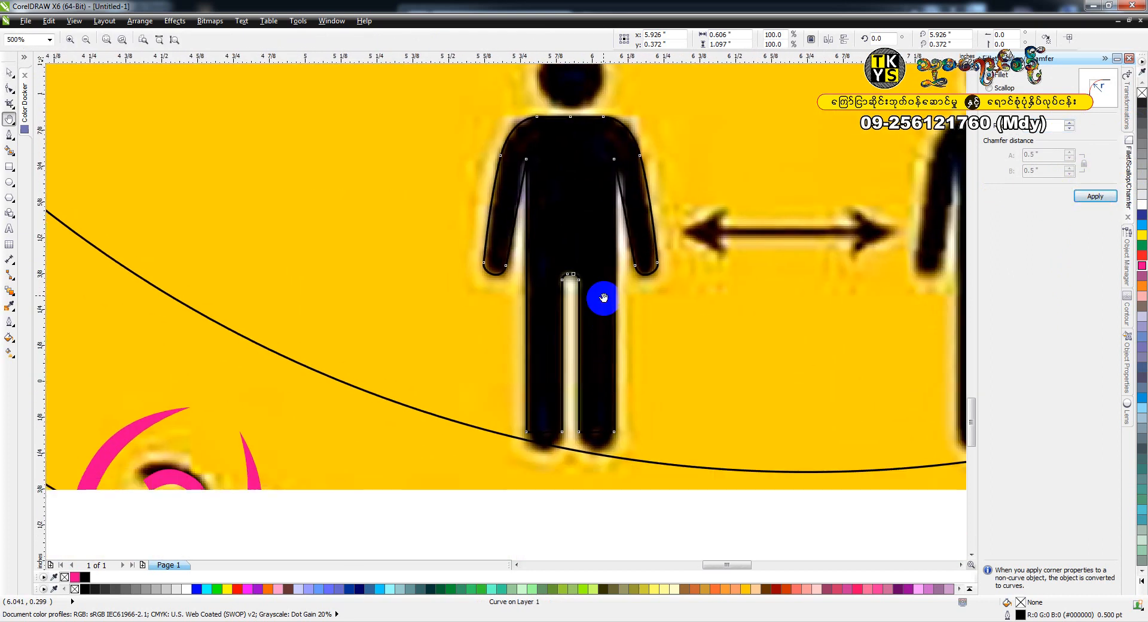
key("F2")
left_click_drag(449, 363, 644, 479)
double_click(563, 361)
left_click_drag(289, 279, 852, 404)
left_click(1070, 124)
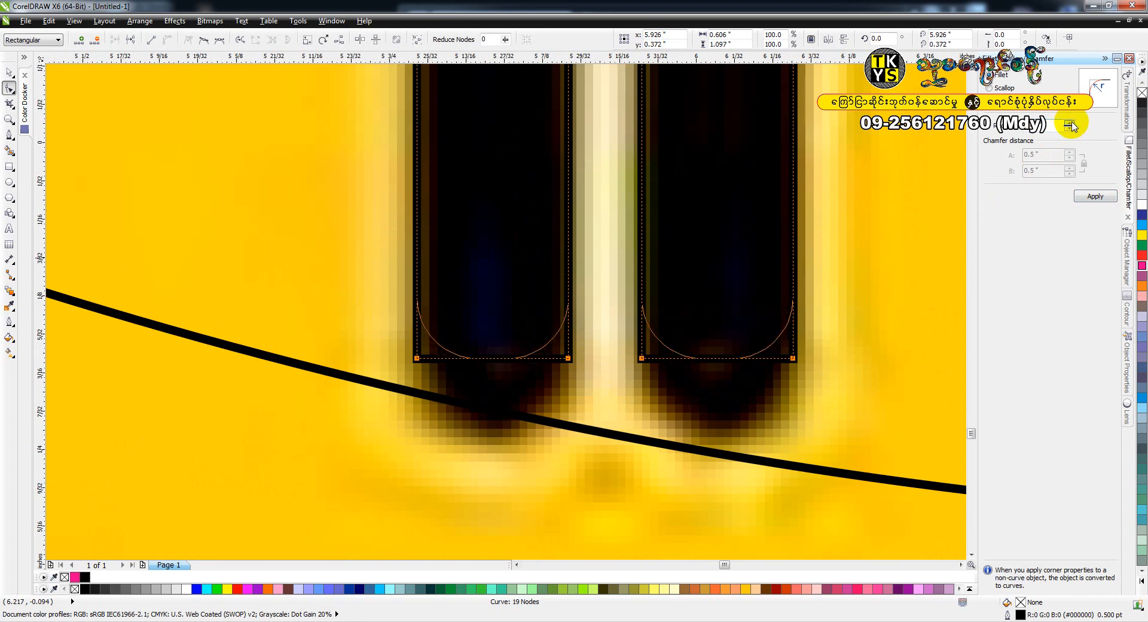
left_click(1091, 197)
left_click_drag(339, 238, 804, 409)
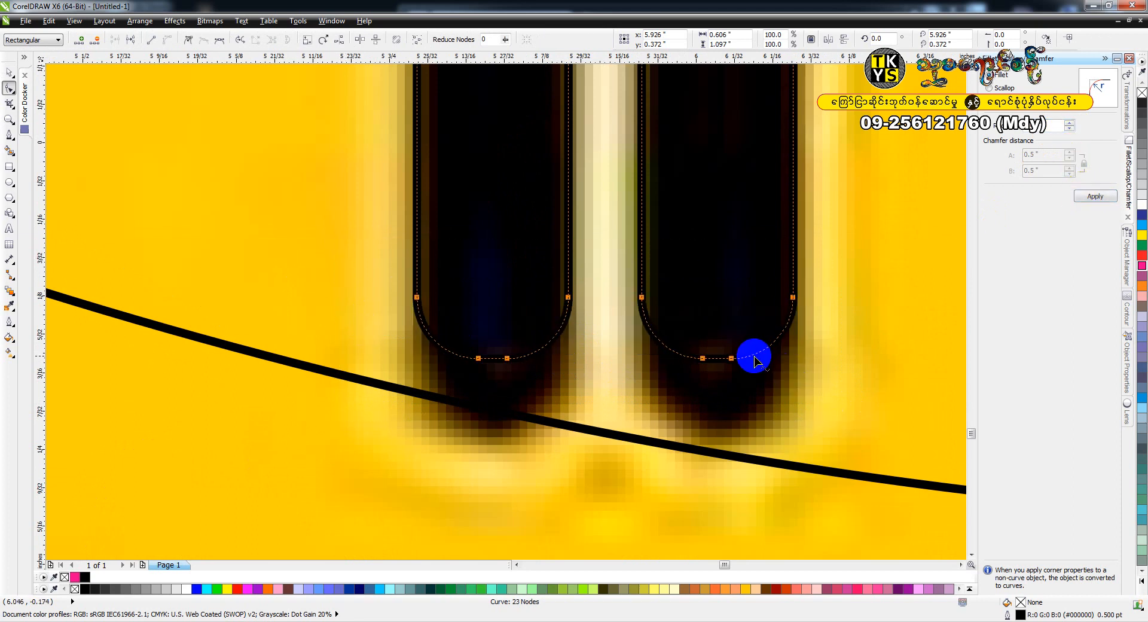
left_click_drag(733, 359, 734, 426)
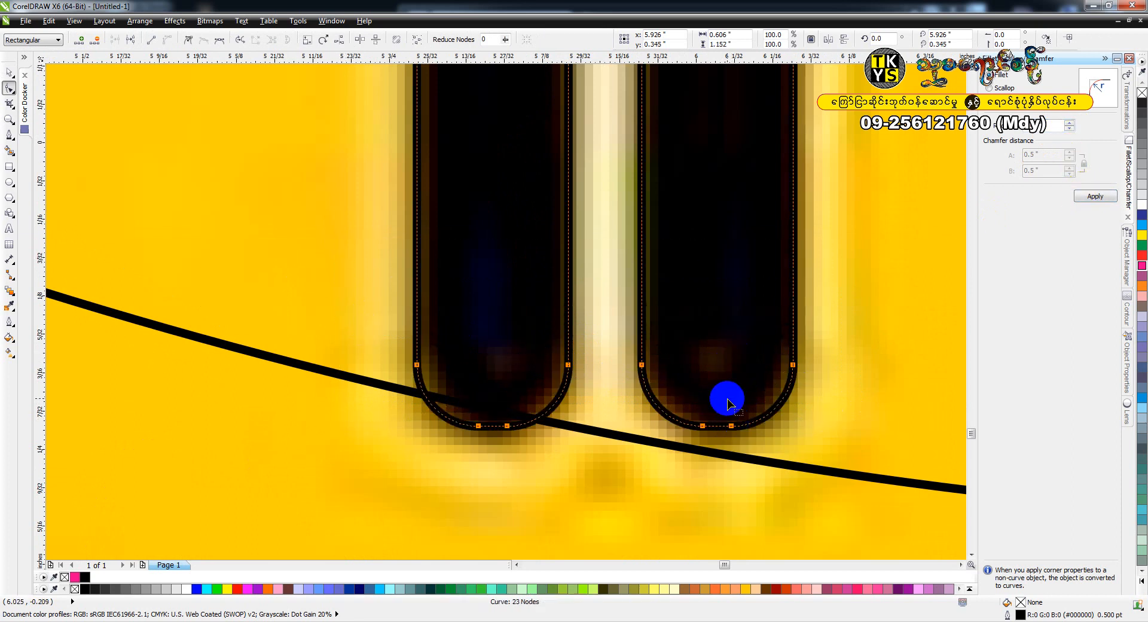
- Fill the left person's body with black and remove its outline
key("h")
scroll(636, 359, "down", 1)
scroll(636, 359, "down", 2)
left_click_drag(624, 274, 507, 325)
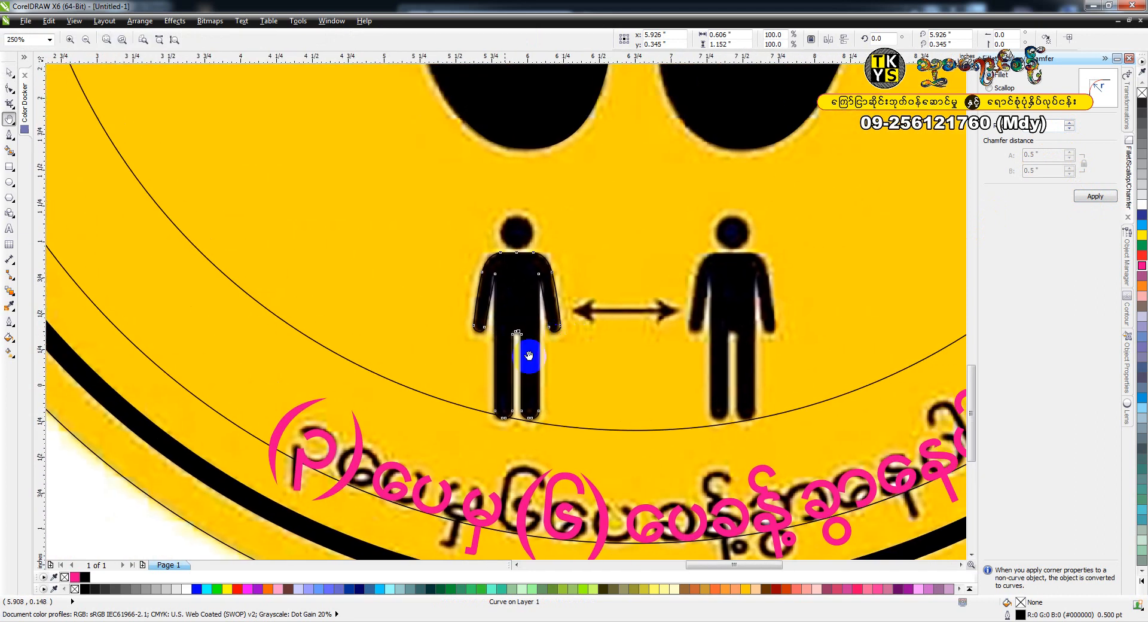
key("space")
left_click(85, 589)
right_click(74, 589)
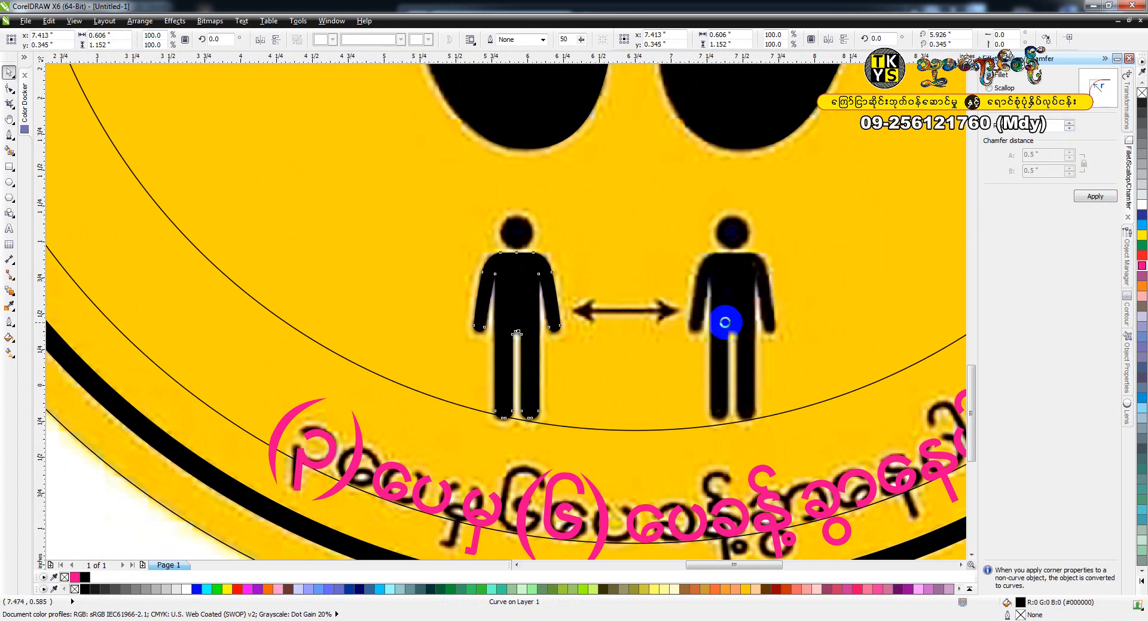
- Draw a head circle about 0.21 inch wide over the left person's head and weld it to the black body
key("z")
left_click_drag(458, 195, 583, 289)
key("F7")
left_click_drag(405, 165, 576, 336)
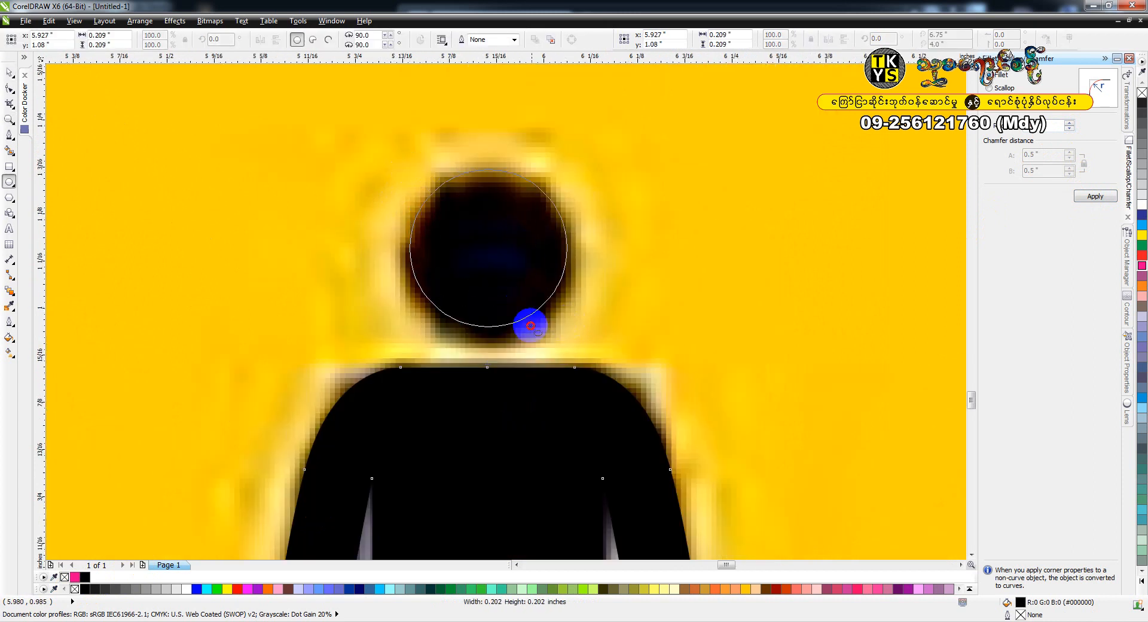
left_click(549, 411, "shift")
left_click(367, 42)
key("h")
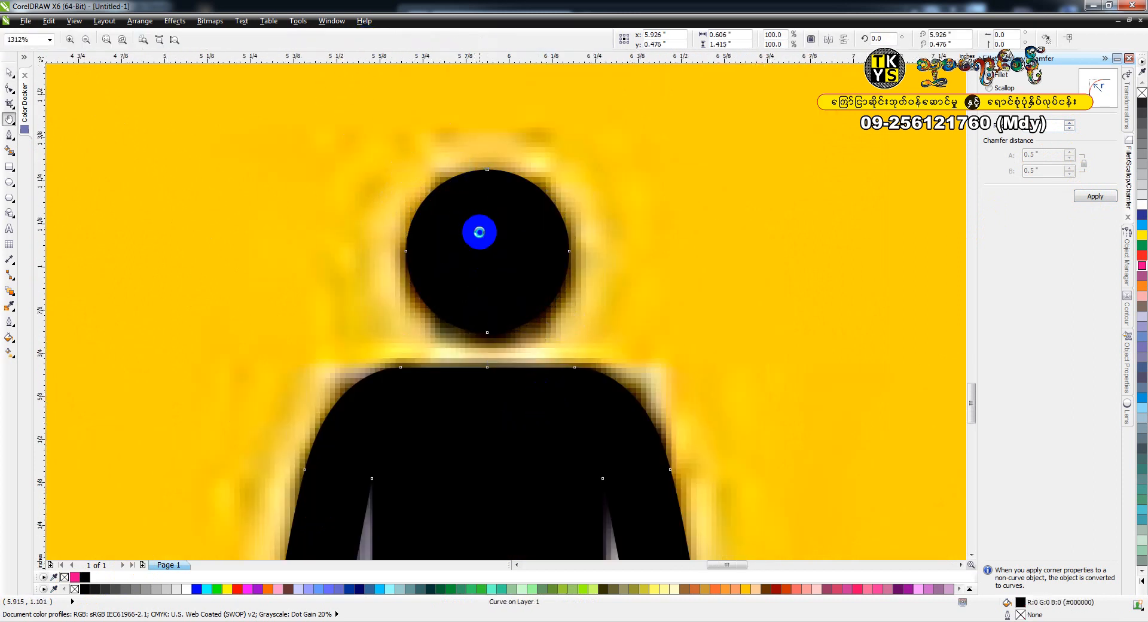
- Place a copy of the finished black person over the right person figure in the reference
scroll(499, 264, "down", 3)
key("space")
left_click_drag(509, 294, 762, 340)
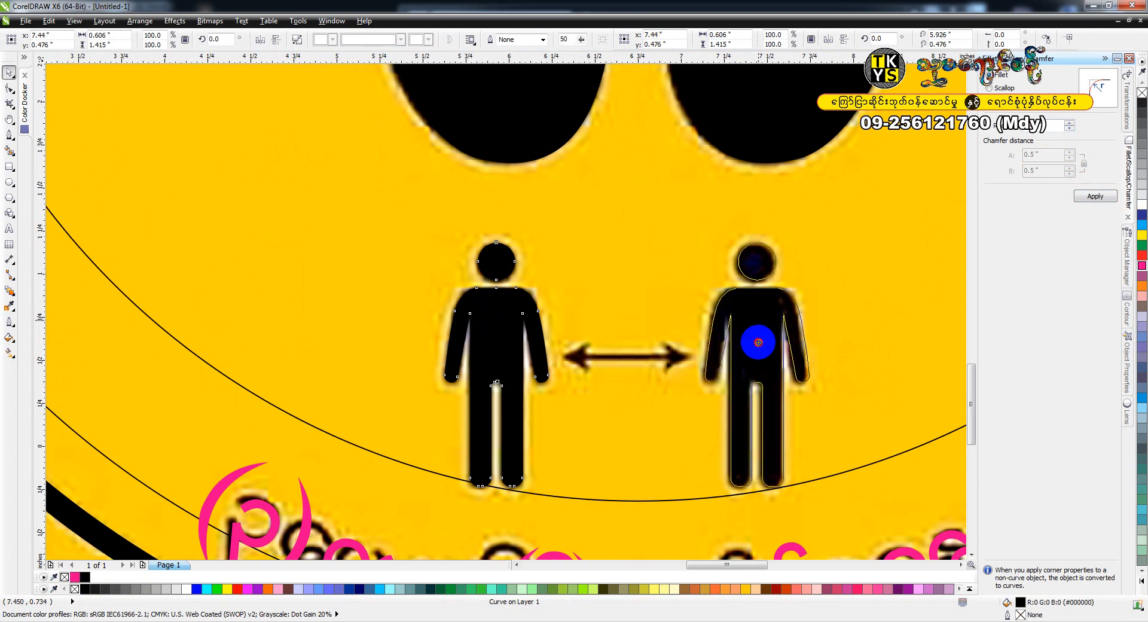
- Draw a right-pointing arrow shape about 0.191 by 0.187 inch over the reference's right arrowhead and convert it to curves
left_click_drag(756, 397, 479, 308)
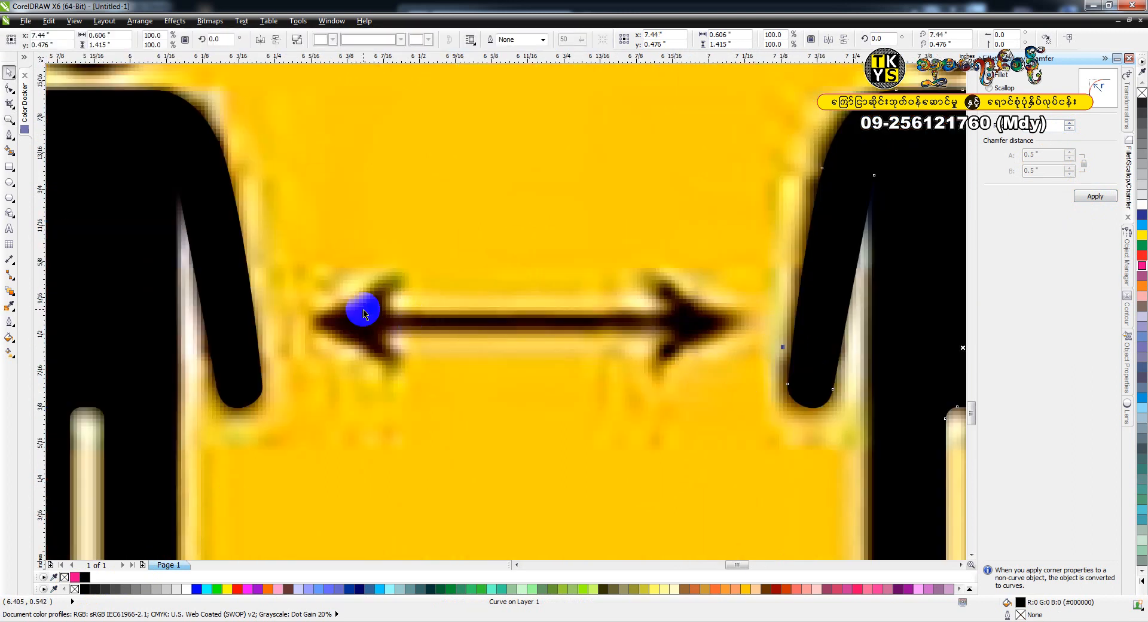
left_click(10, 216)
left_click(48, 229)
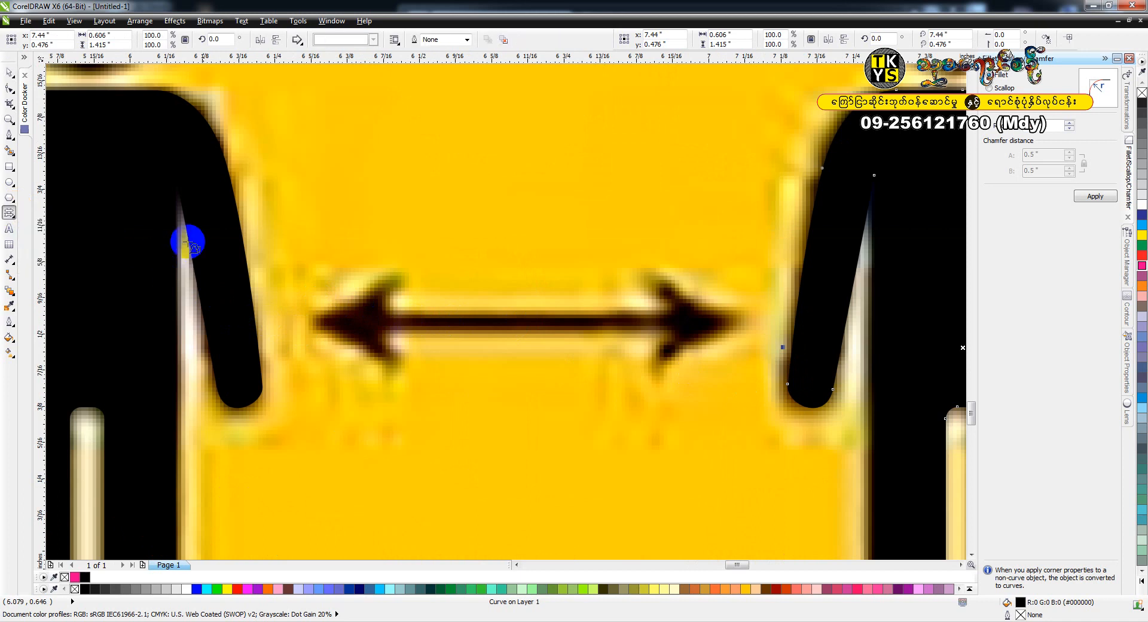
left_click_drag(620, 292, 730, 376)
key("space")
left_click_drag(617, 321, 544, 325)
key("Escape")
key("ctrl+q")
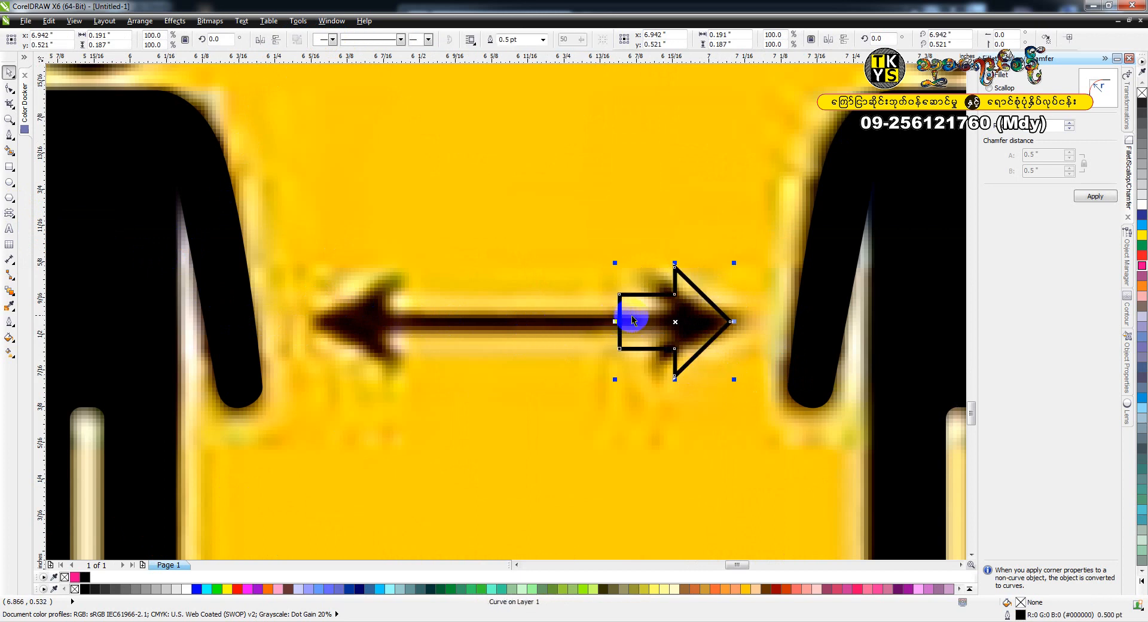
- Reduce the arrow's height to about 0.152 inch and stretch its tail leftward to a total width of about 0.472 inch
left_click(654, 312)
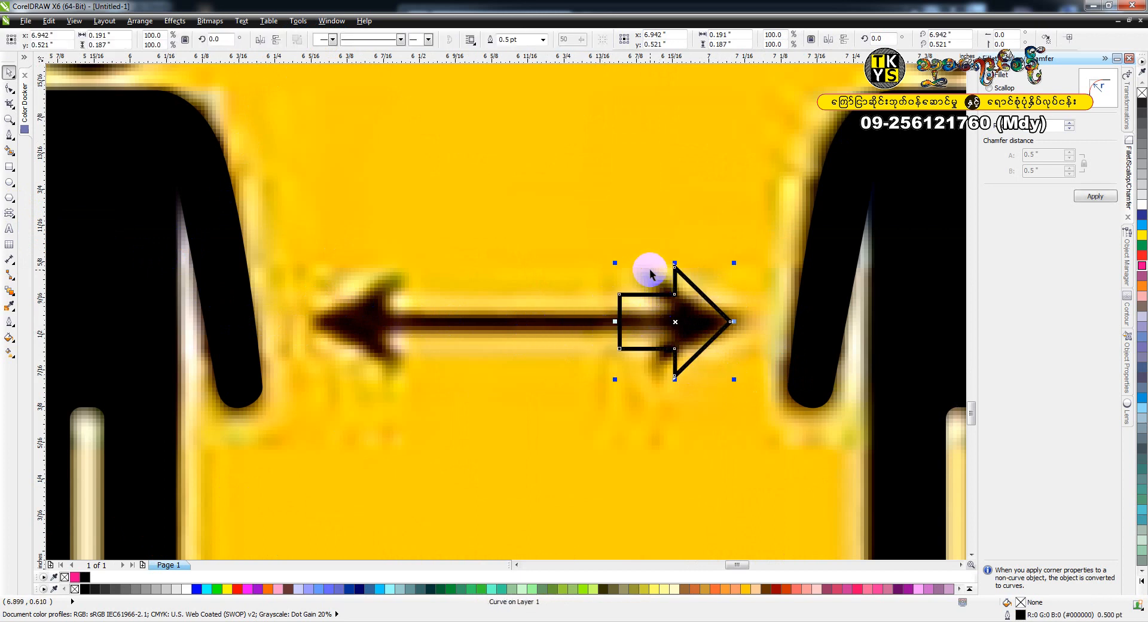
key("F10")
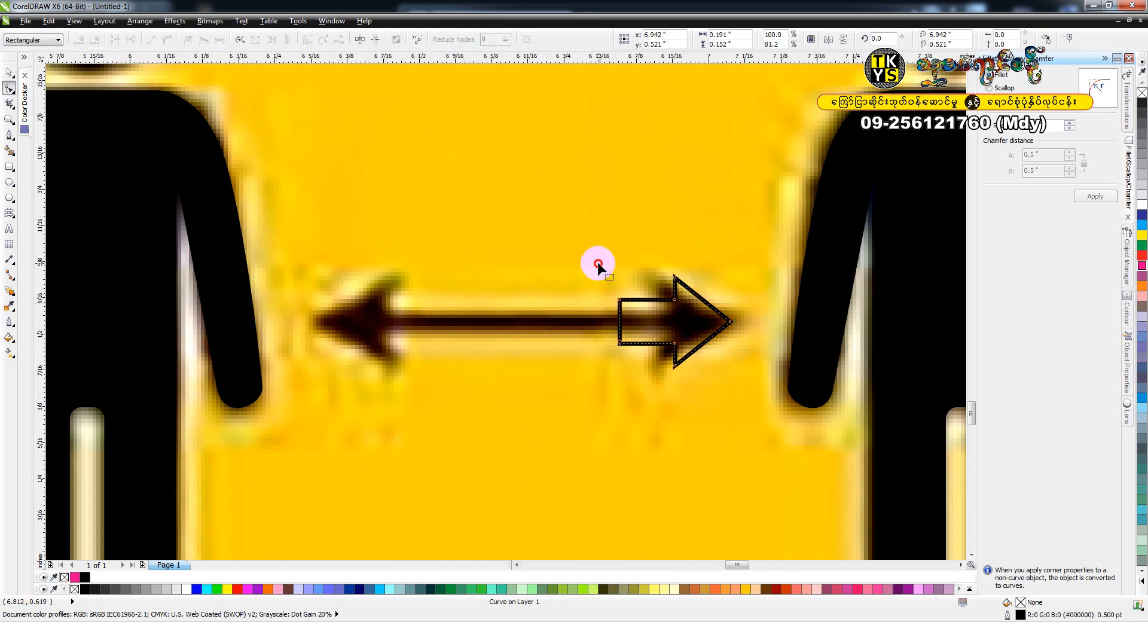
left_click(619, 343)
left_click_drag(622, 348, 459, 347)
key("space")
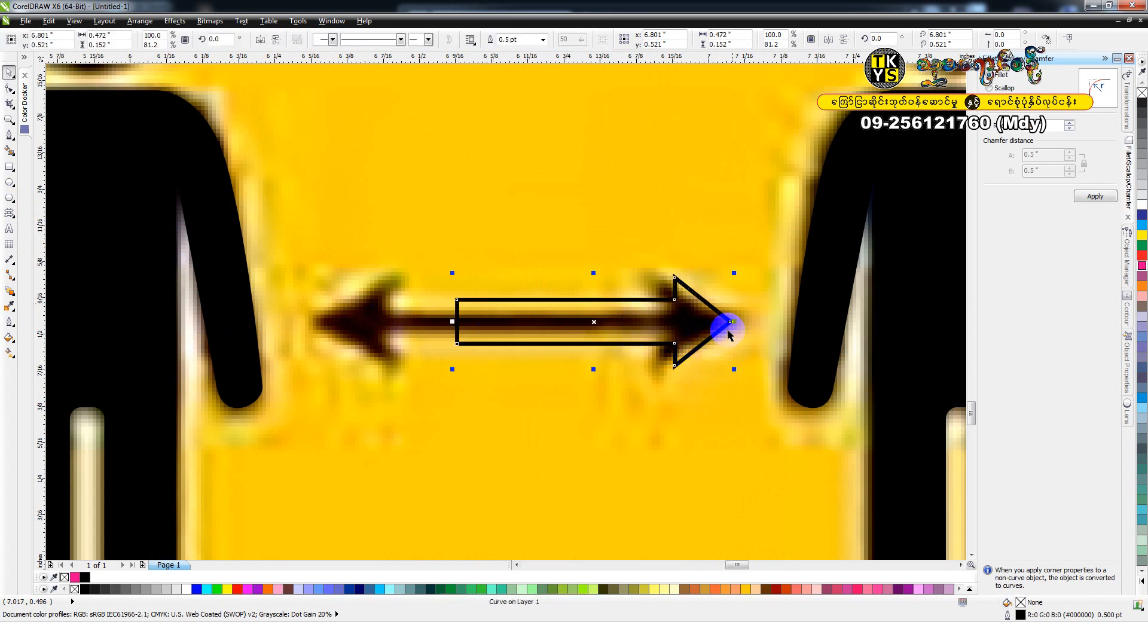
- Mirror a copy of the arrow horizontally over the left arrowhead and weld both into one double-headed arrow about 0.719 inch wide
left_click_drag(736, 326, 588, 335)
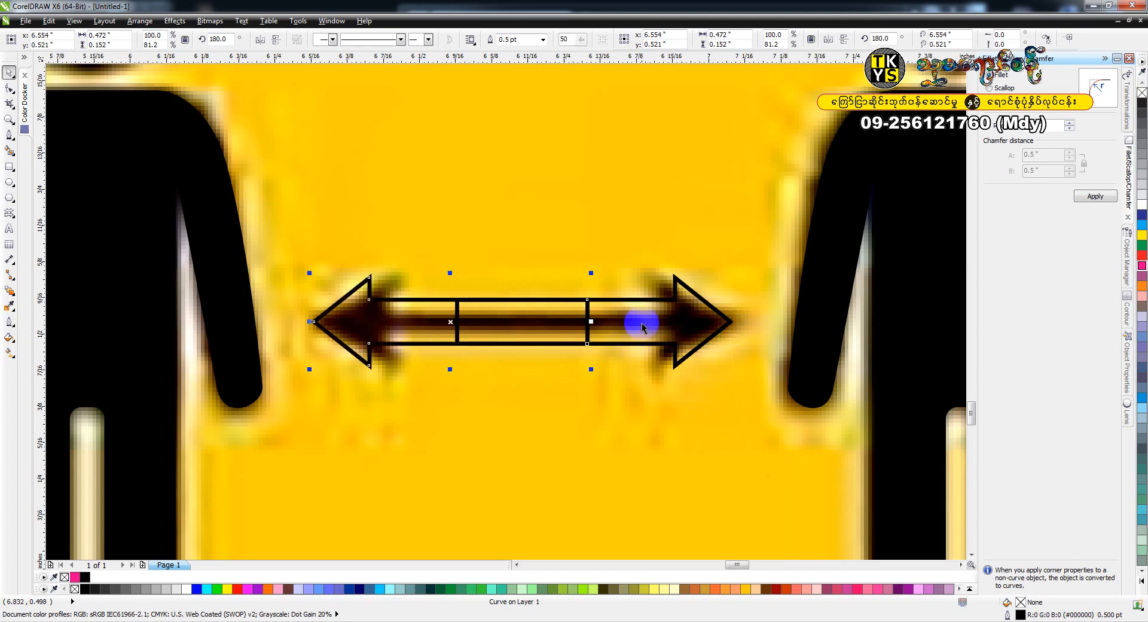
left_click(641, 301, "shift")
left_click(370, 40)
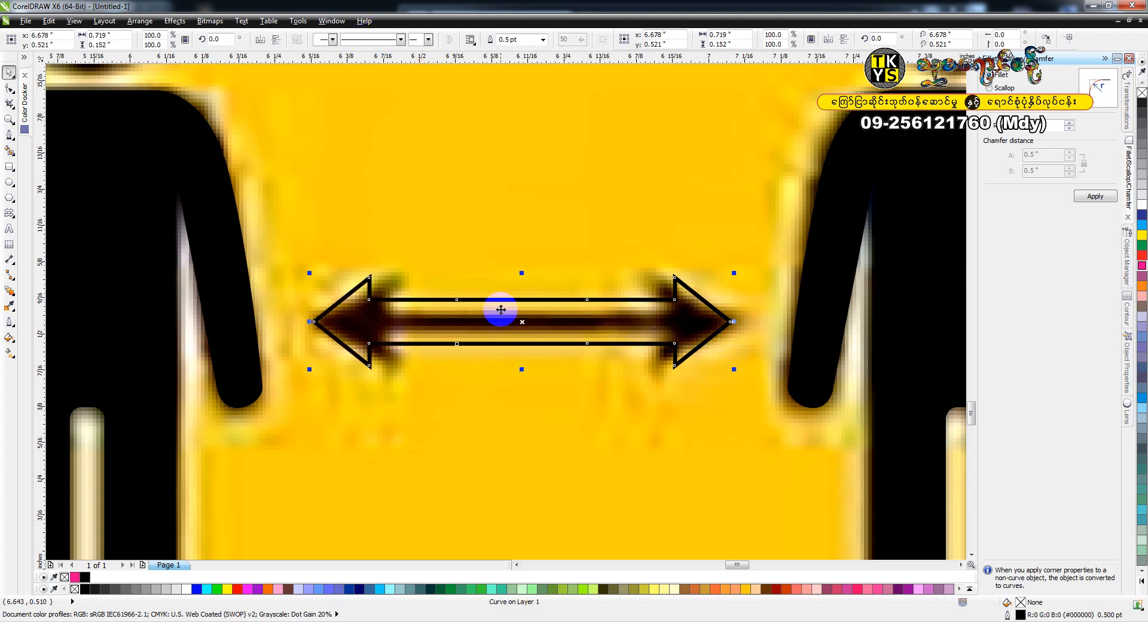
- Delete the redundant nodes in the middle of the double arrow's shaft and fill the arrow with black
key("F10")
left_click_drag(436, 270, 602, 389)
key("space")
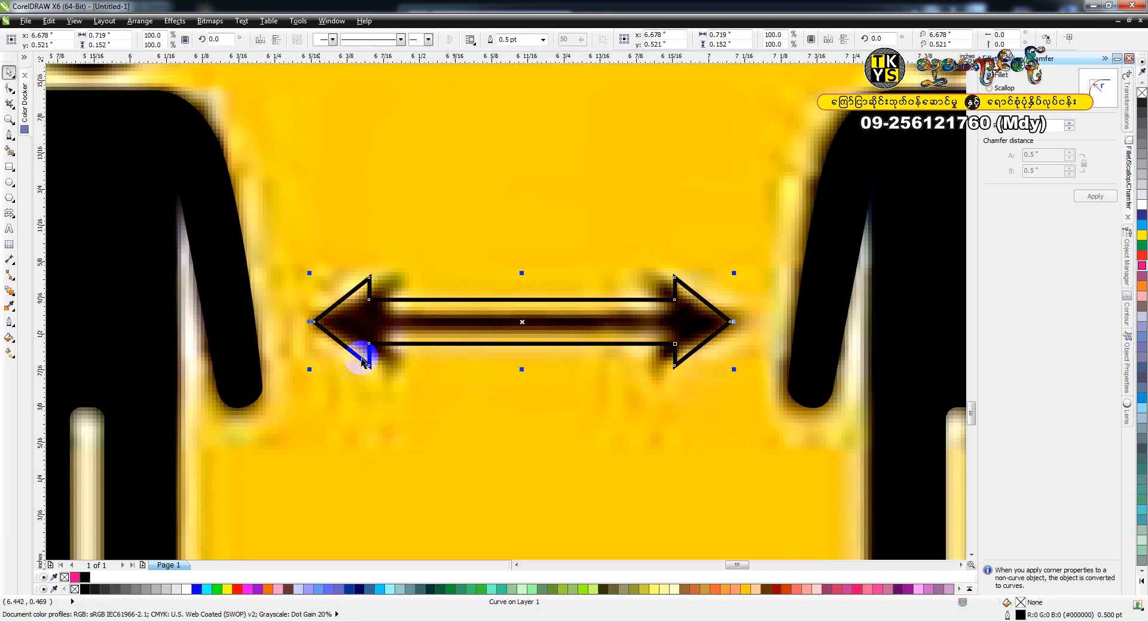
left_click(88, 591)
- Group the double arrow with the two person figures
scroll(363, 344, "down", 2)
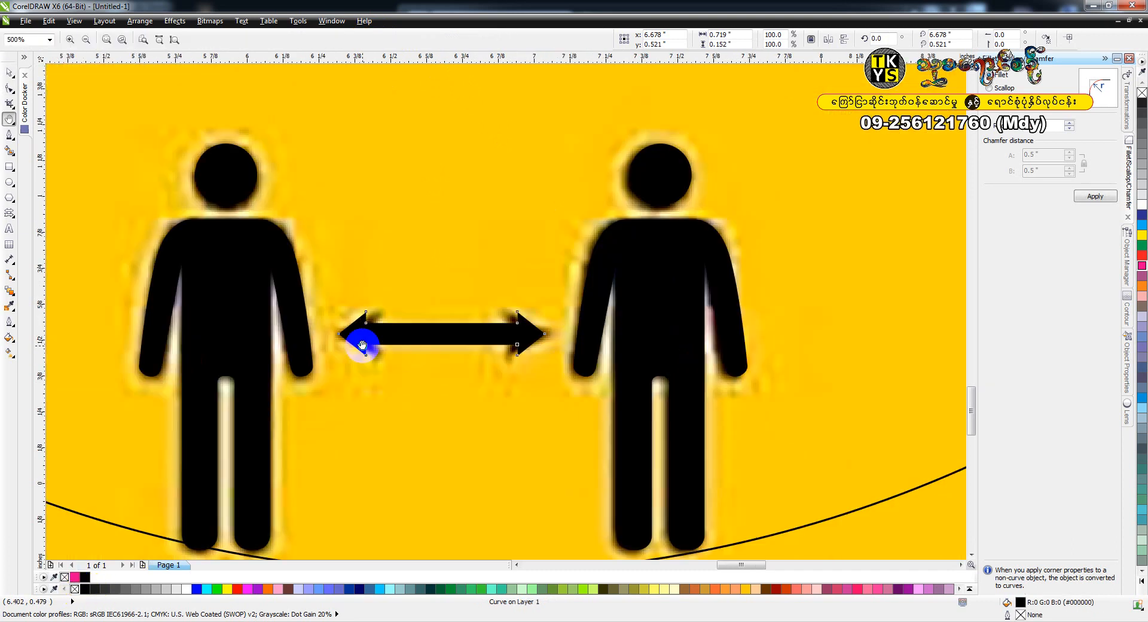
left_click(303, 318, "shift")
left_click(659, 272, "shift")
key("ctrl+g")
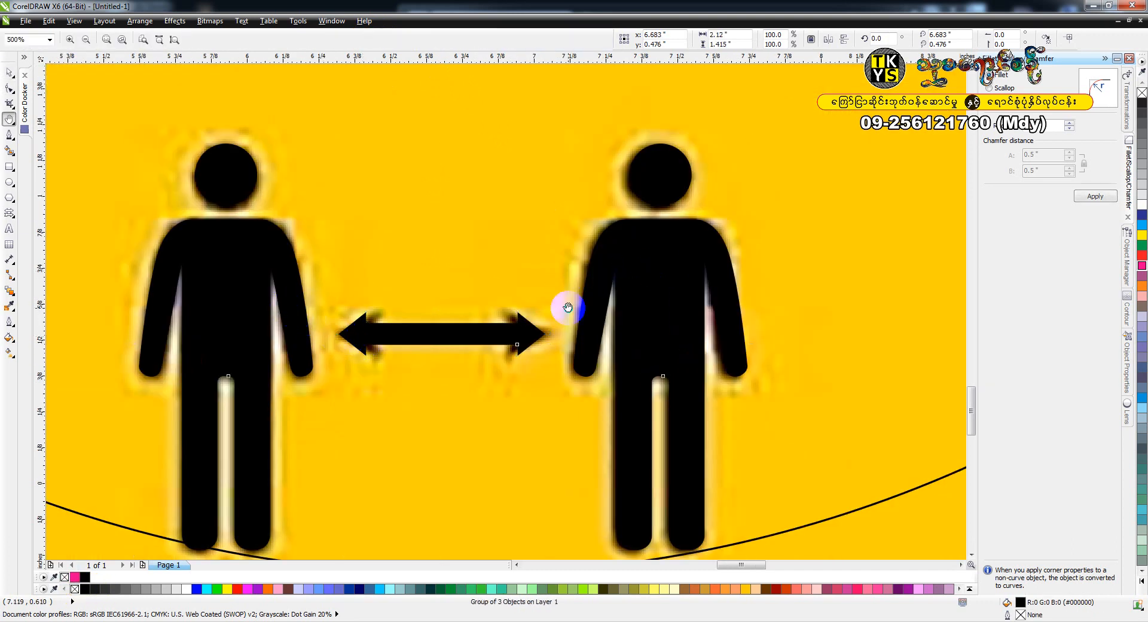
- Recolor the outline of the thick 10 pt ring to black
scroll(574, 308, "down", 3)
left_click(756, 398)
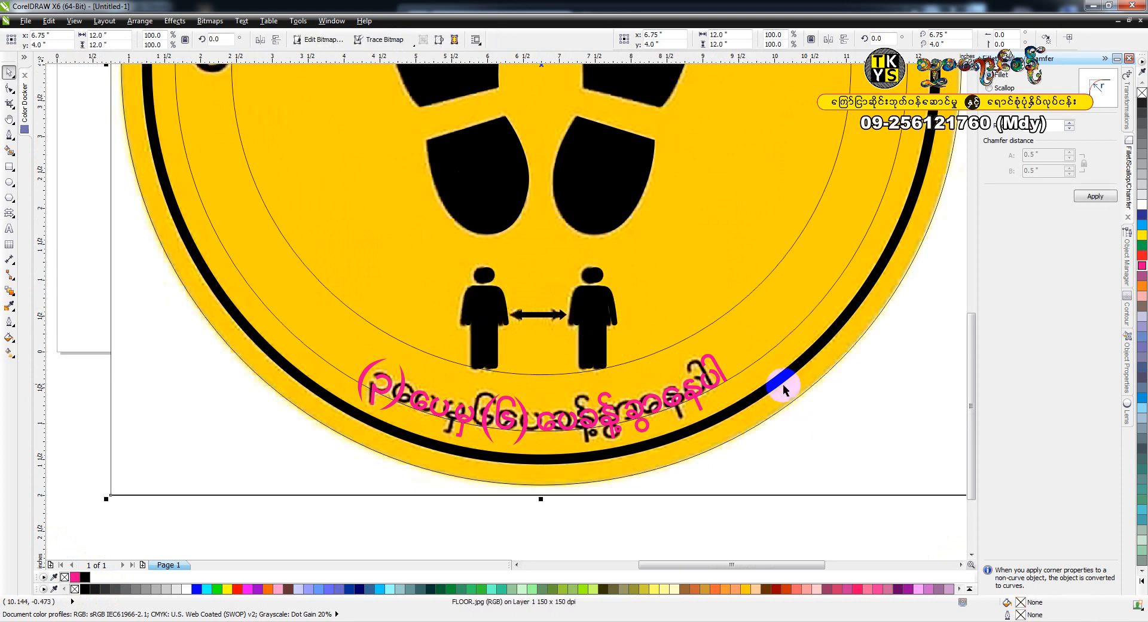
right_click(1143, 103)
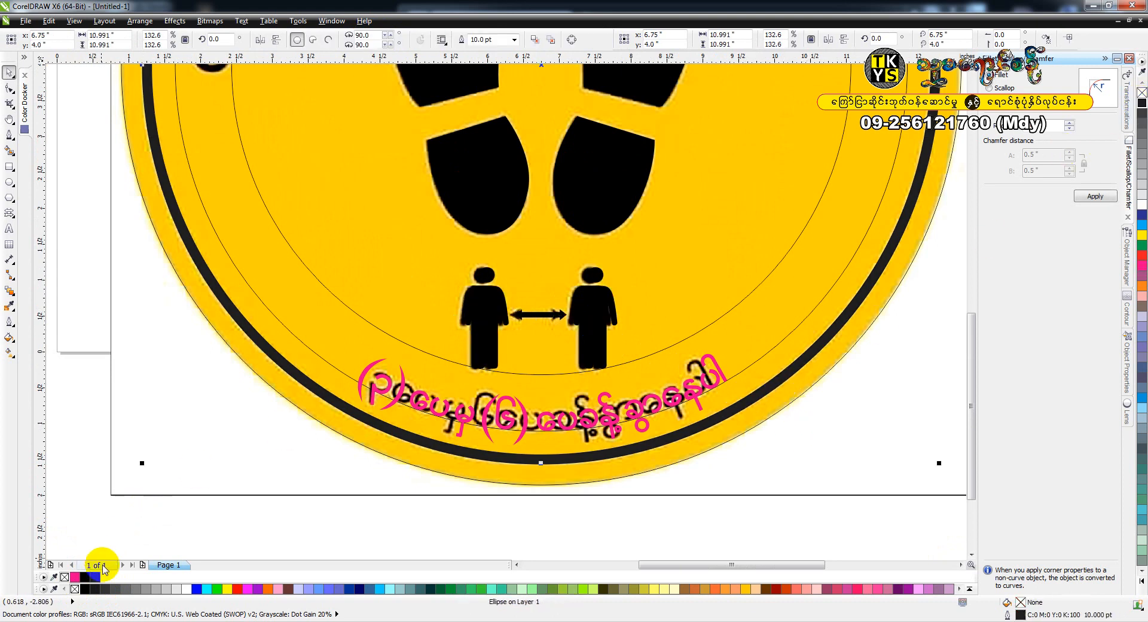
right_click(84, 590)
scroll(404, 428, "down", 1)
key("space")
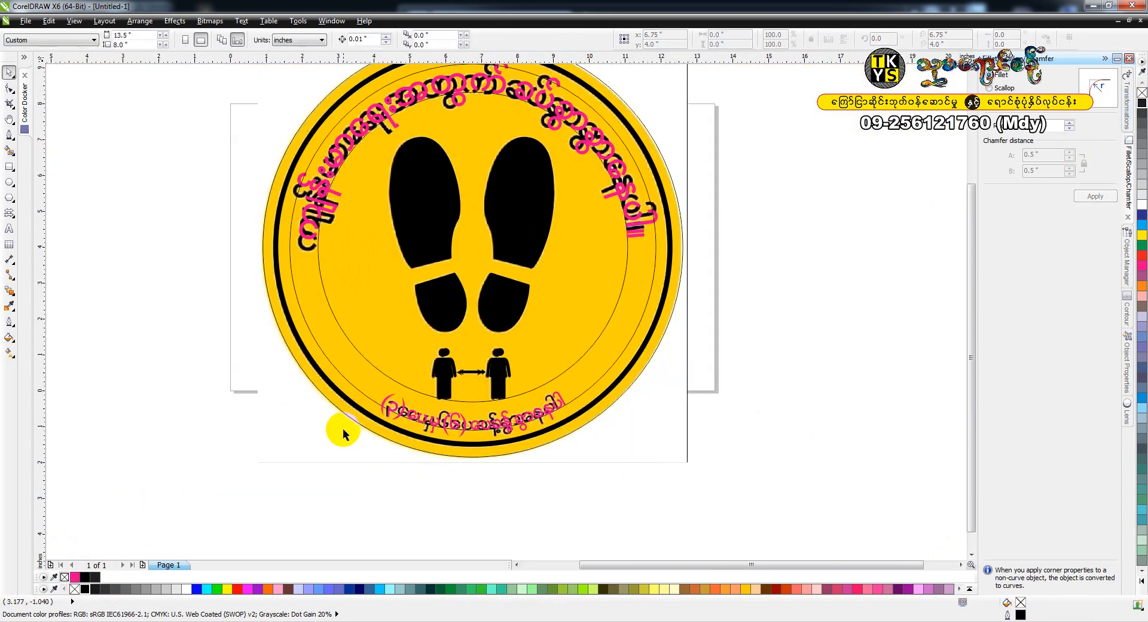
- Move the reference image FLOOR.jpg horizontally to the right, beside the redrawn sign
right_click(346, 431)
left_click(279, 399)
left_click_drag(592, 442, 891, 442)
left_click(676, 414)
left_click_drag(661, 320, 697, 400)
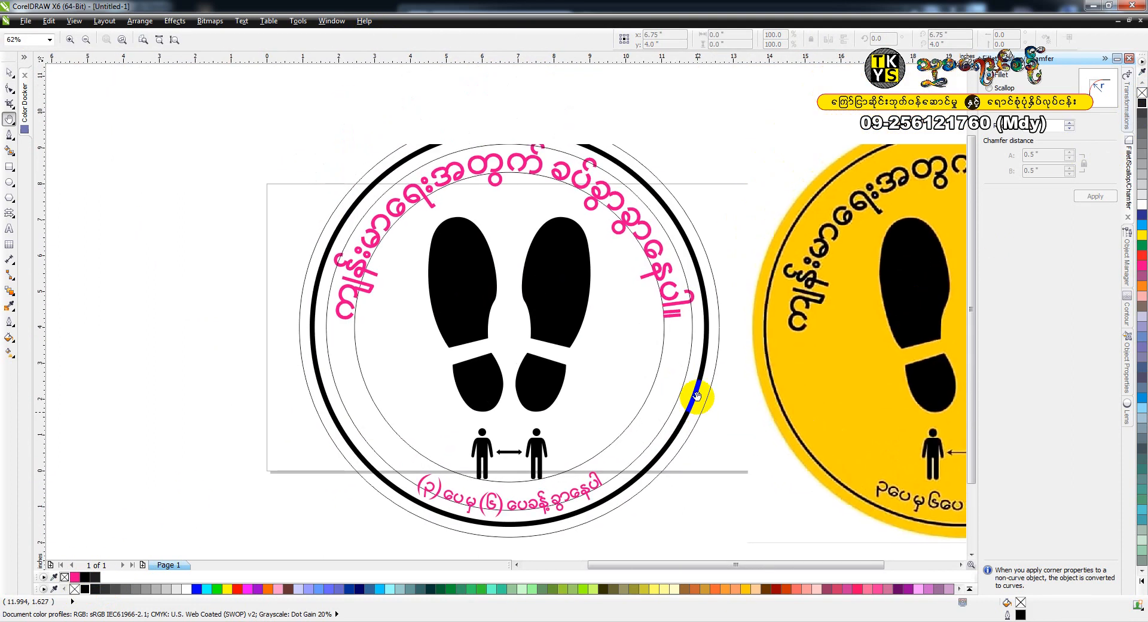
- Remove the outlines of the two guide circles that carry the curved Burmese texts
left_click(693, 355)
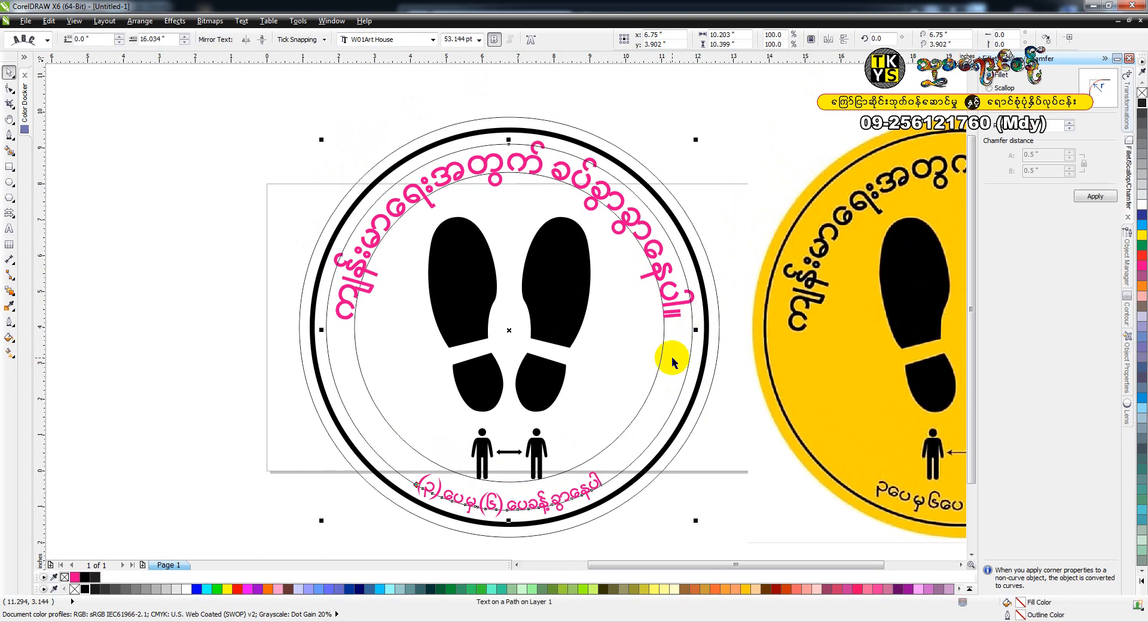
right_click(1141, 93)
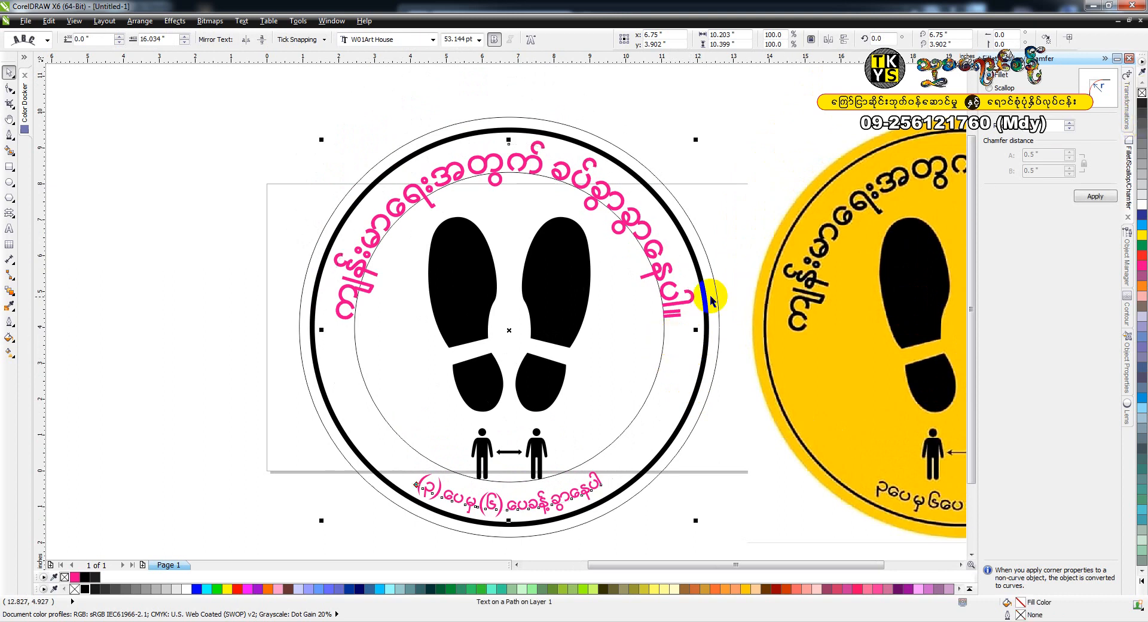
left_click(681, 302)
left_click(740, 442)
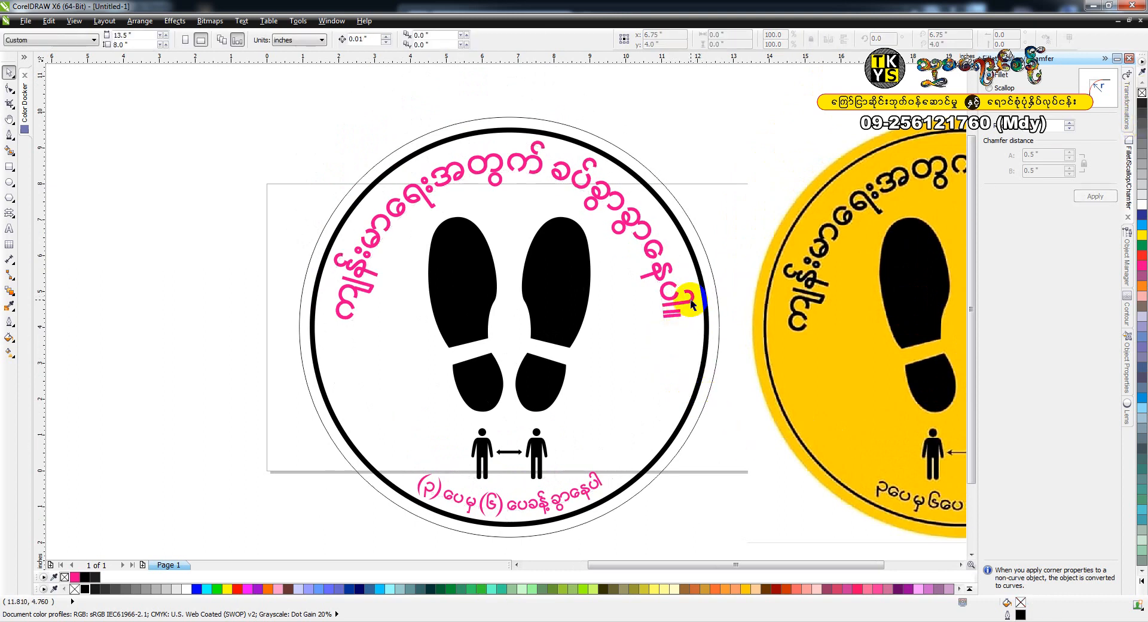
left_click(690, 300)
left_click(687, 307)
left_click(85, 589)
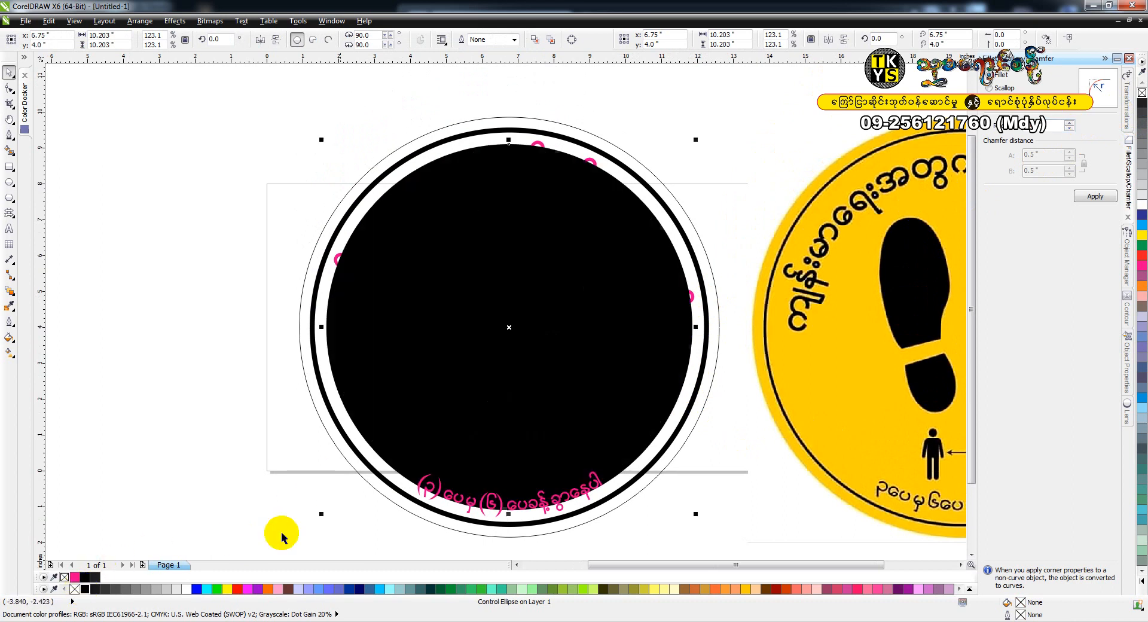
key("ctrl+z")
- Try to fill the upper curved Burmese text with black
left_click(347, 263)
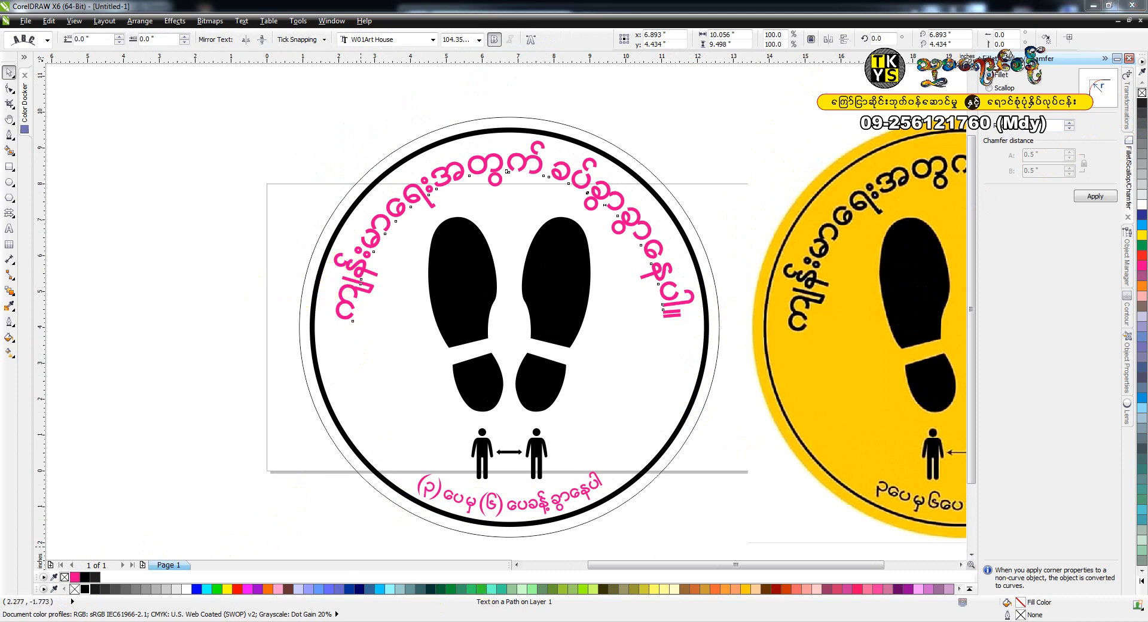
scroll(438, 411, "down", 1)
key("z")
left_click_drag(256, 219, 862, 536)
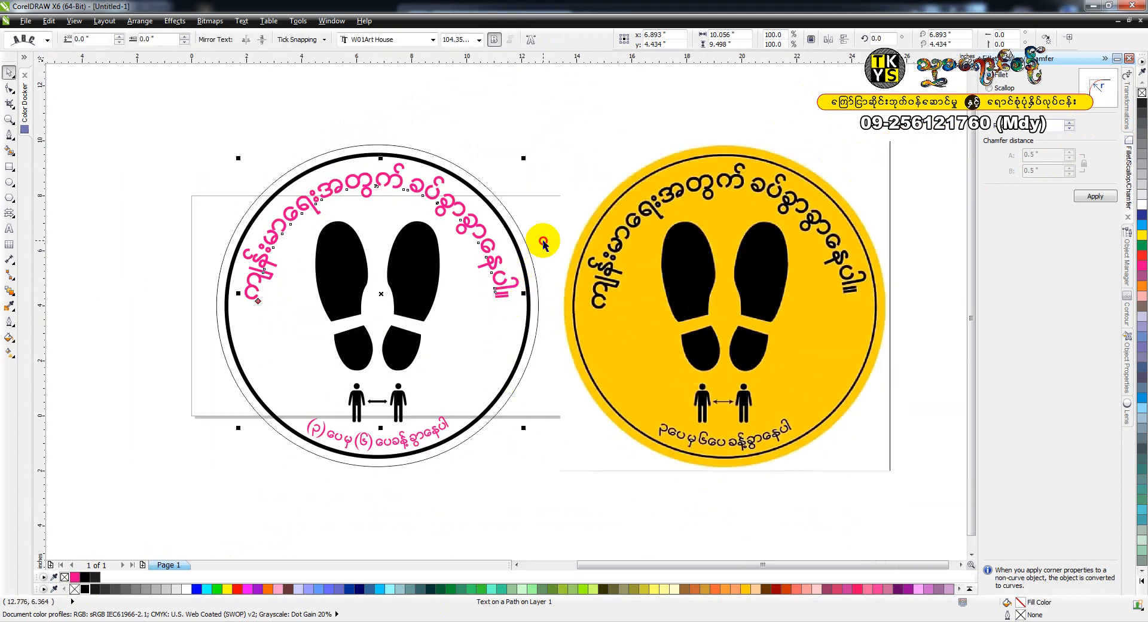
key("space")
left_click(515, 280)
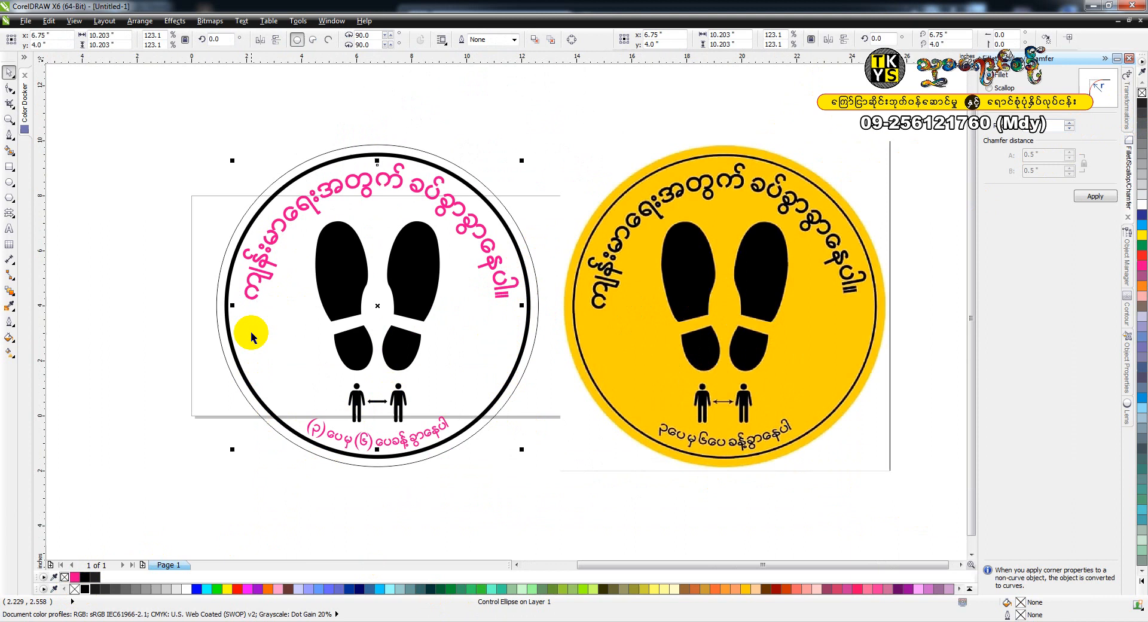
left_click(249, 275)
left_click(84, 590)
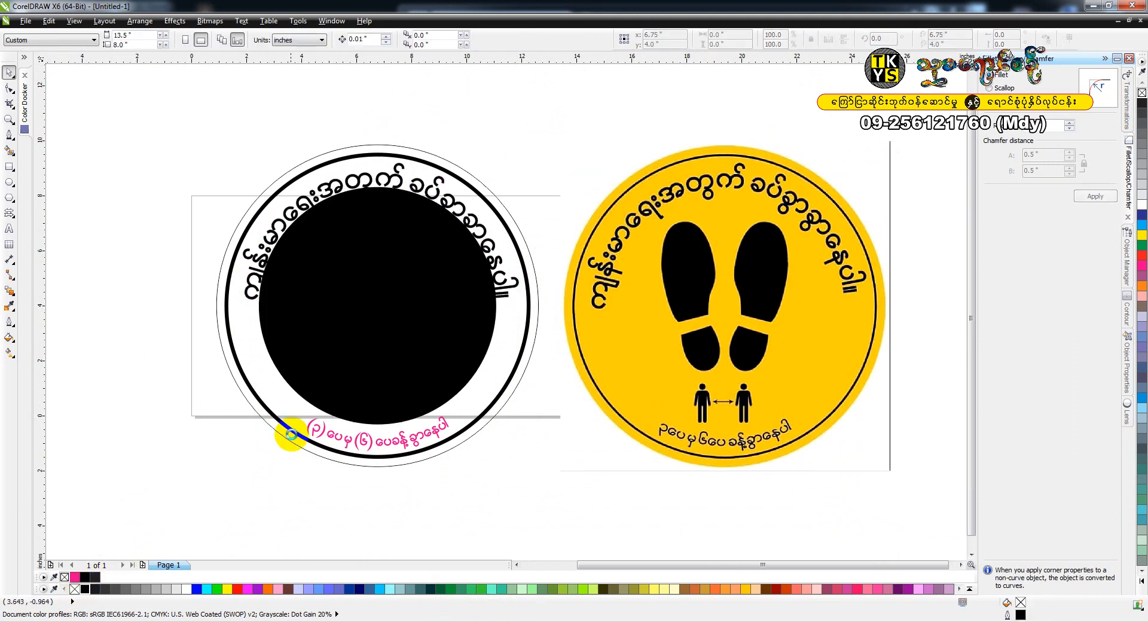
key("ctrl+z")
- Recolor the upper and lower curved Burmese texts to black without filling their guide circles
left_click(244, 292)
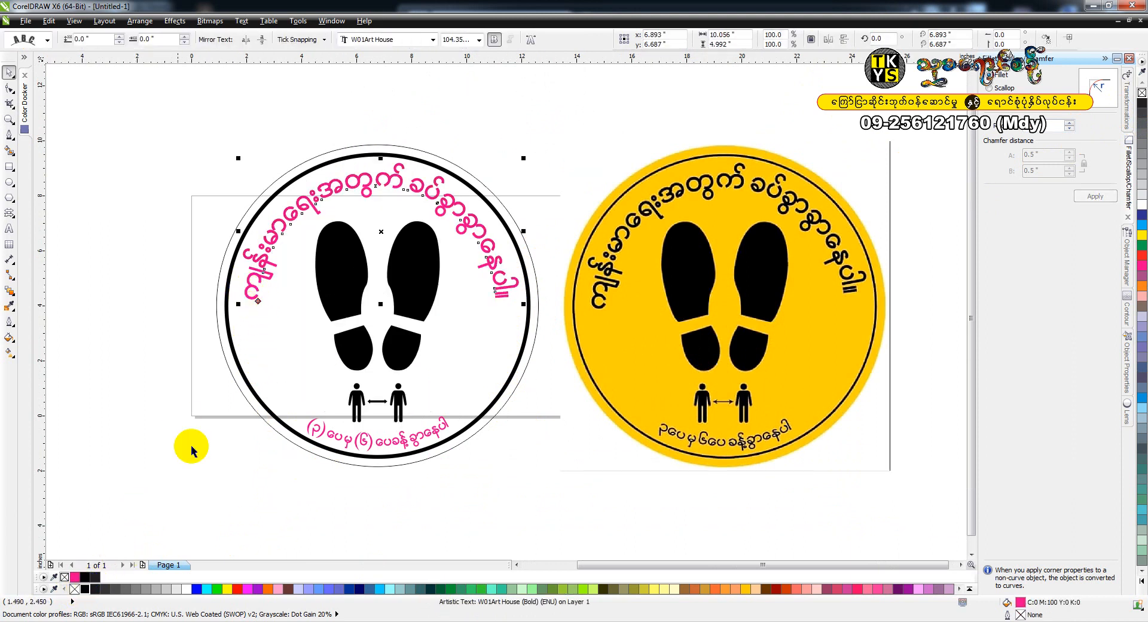
left_click(85, 589)
left_click(339, 440)
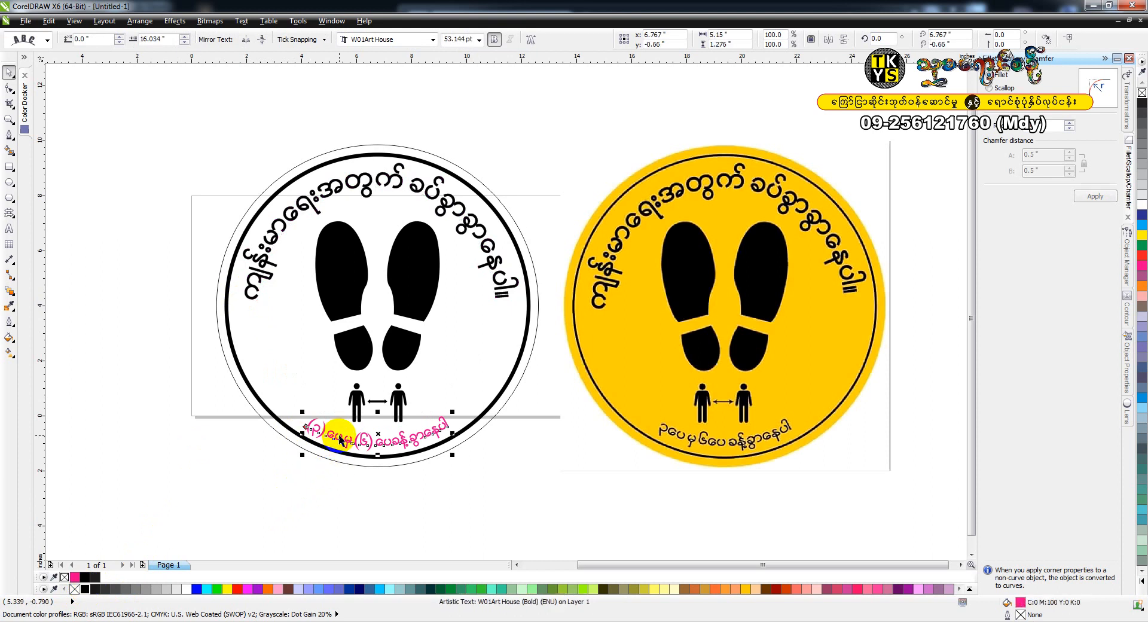
key("ctrl+r")
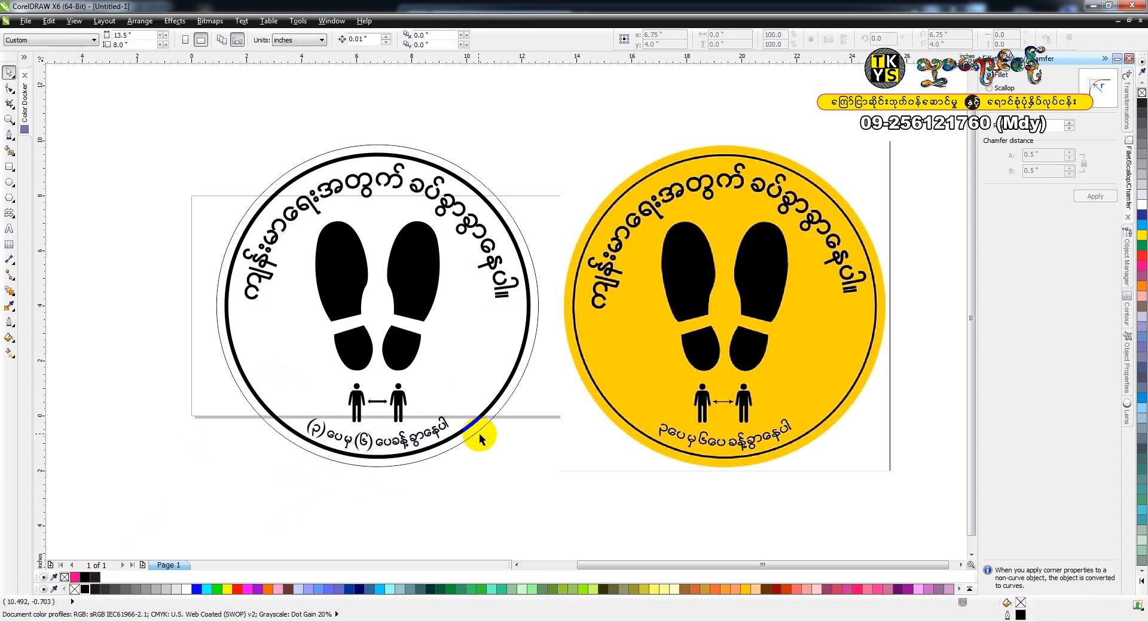
- Fill the sign's outermost circle with Deep Yellow (#FFCC00) and remove its outline
left_click(479, 430)
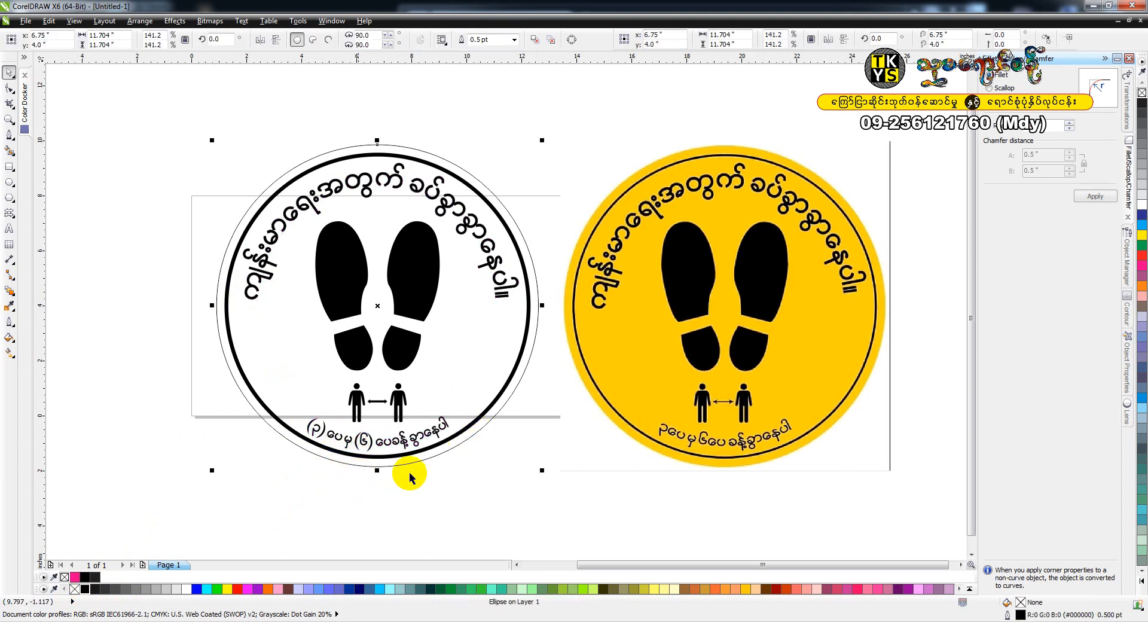
left_click(746, 589)
right_click(1142, 93)
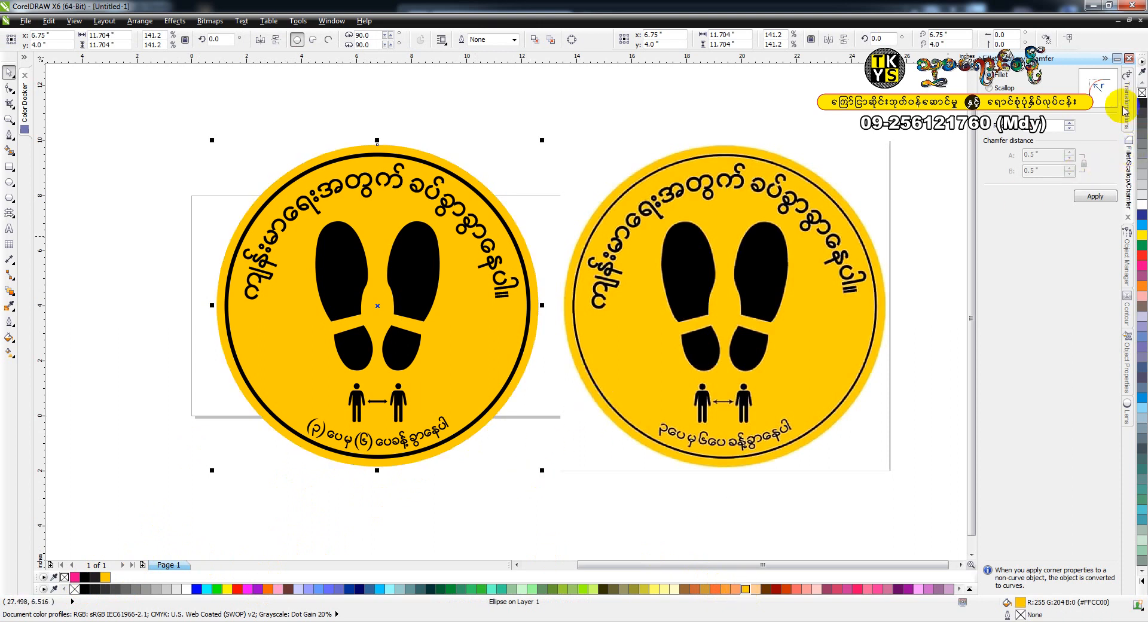
- Switch the outer circle's fill to the CMYK model and set its magenta to 15
double_click(1050, 604)
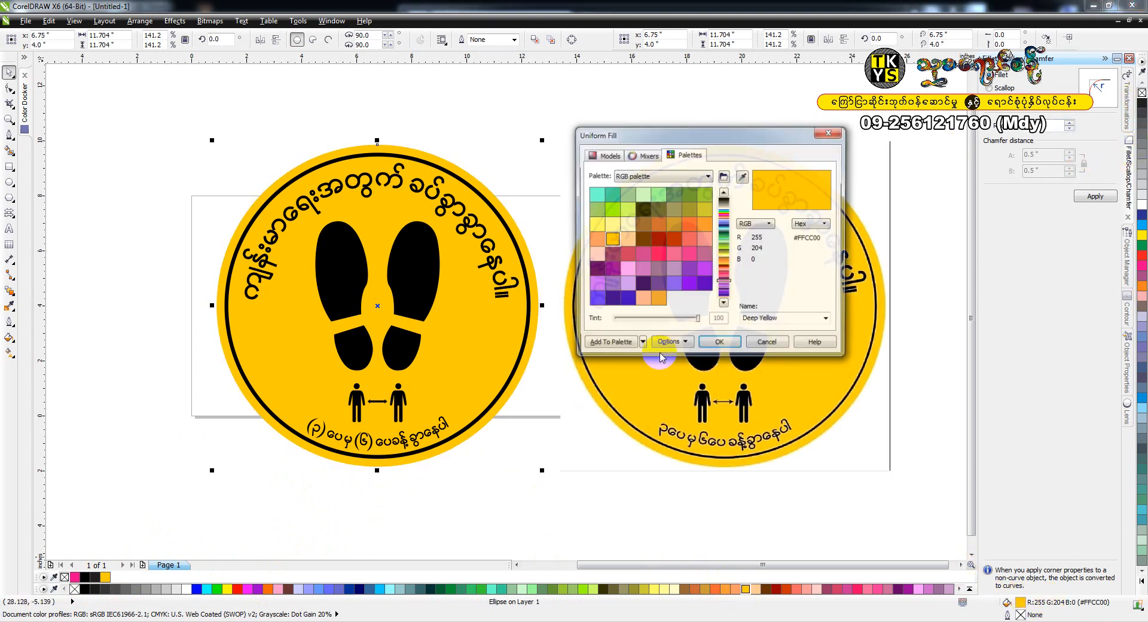
left_click(604, 155)
left_click(647, 175)
left_click(621, 194)
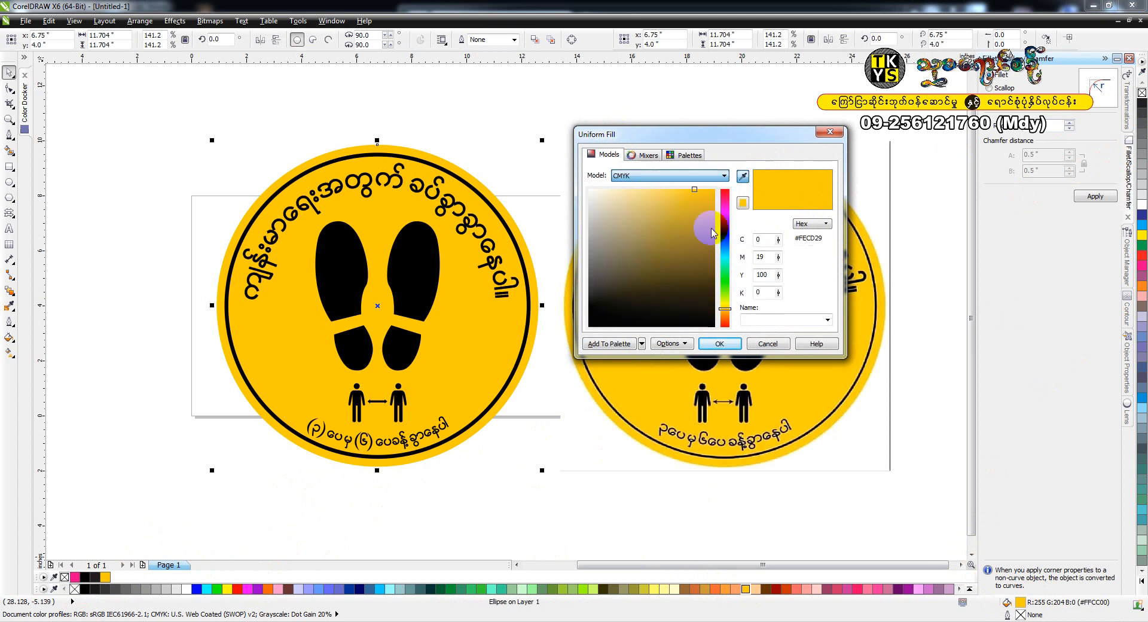
double_click(762, 256)
type("15")
key("Return")
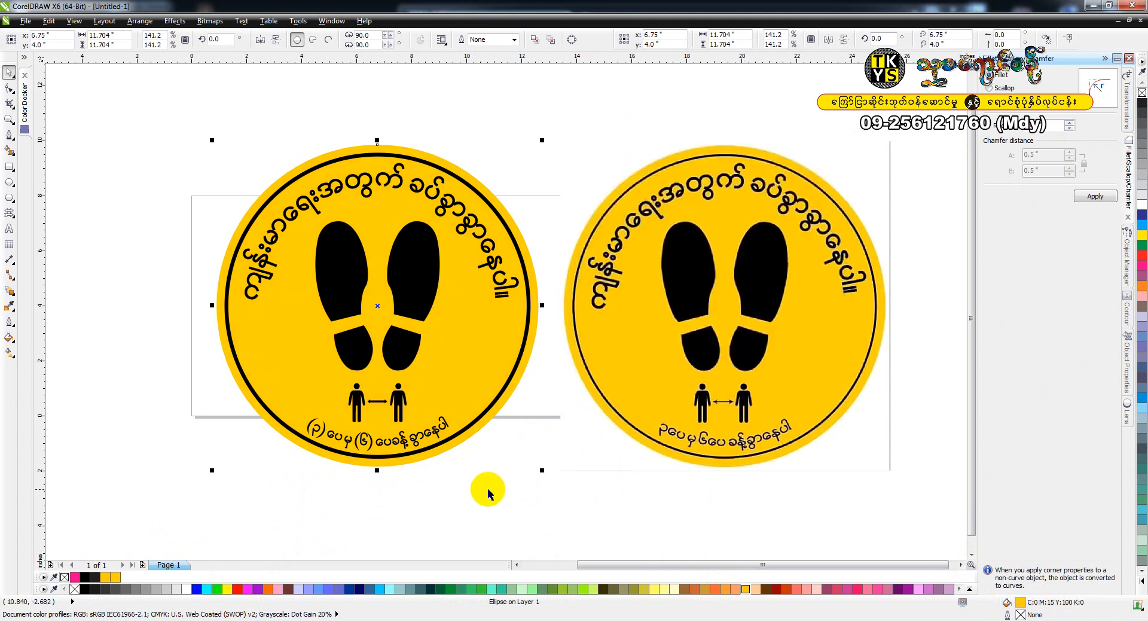
left_click(481, 506)
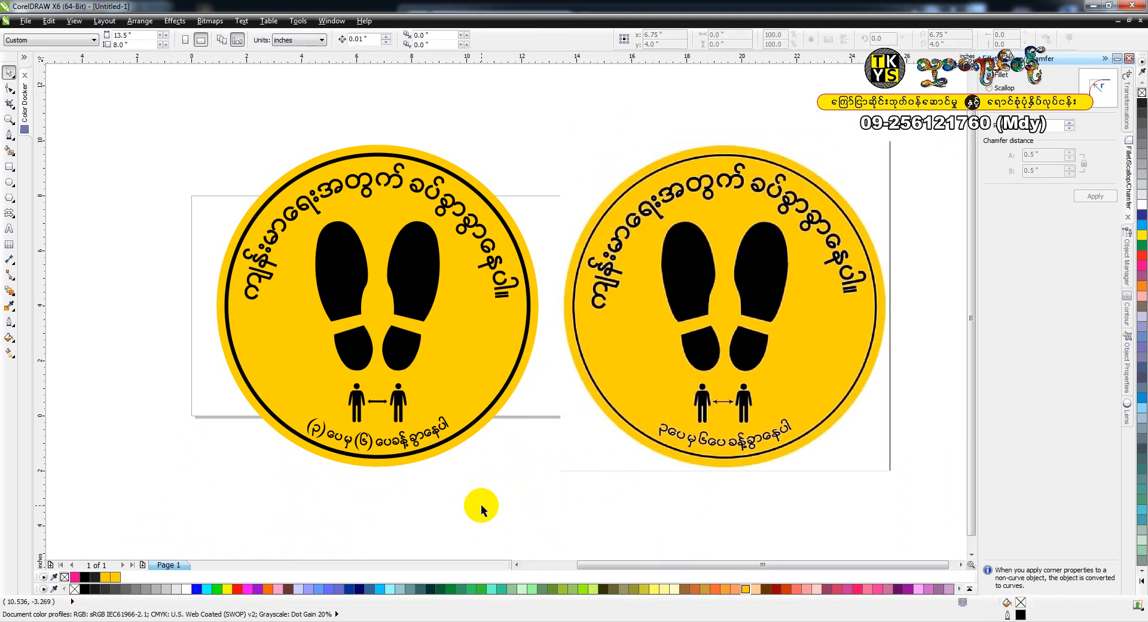
- Add the two-line text "LIKE AND SHARE TKYS CHANNEL / HIT THE BELL ON YOUTUBE" below the redrawn sign and enlarge it to about 63 pt
key("F8")
left_click(264, 494)
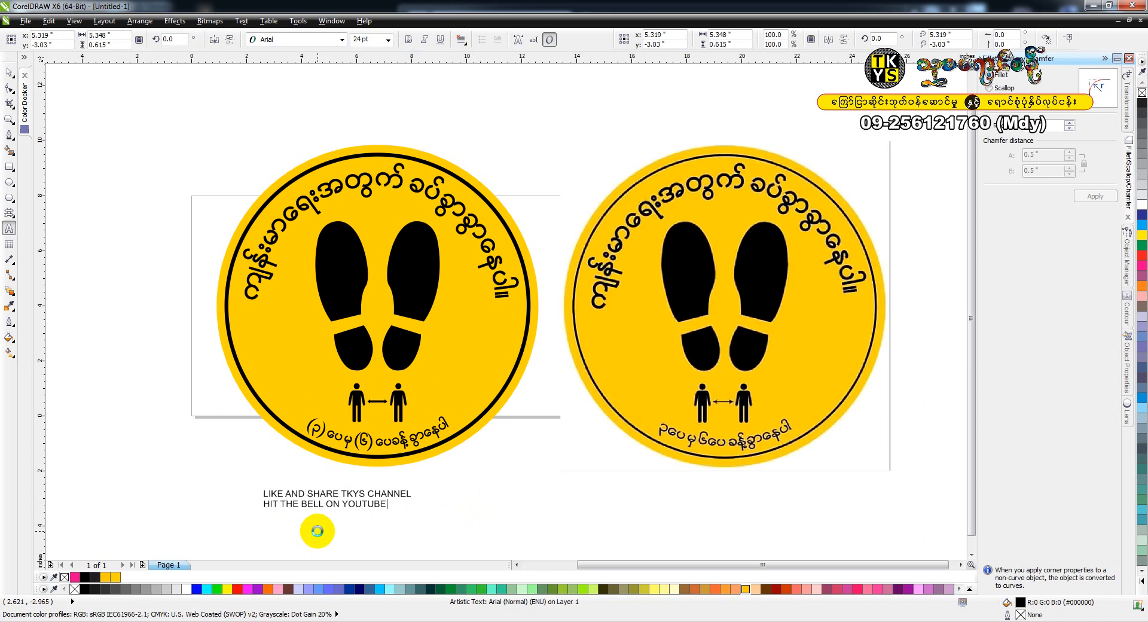
key("ctrl+space")
left_click_drag(417, 489, 651, 471)
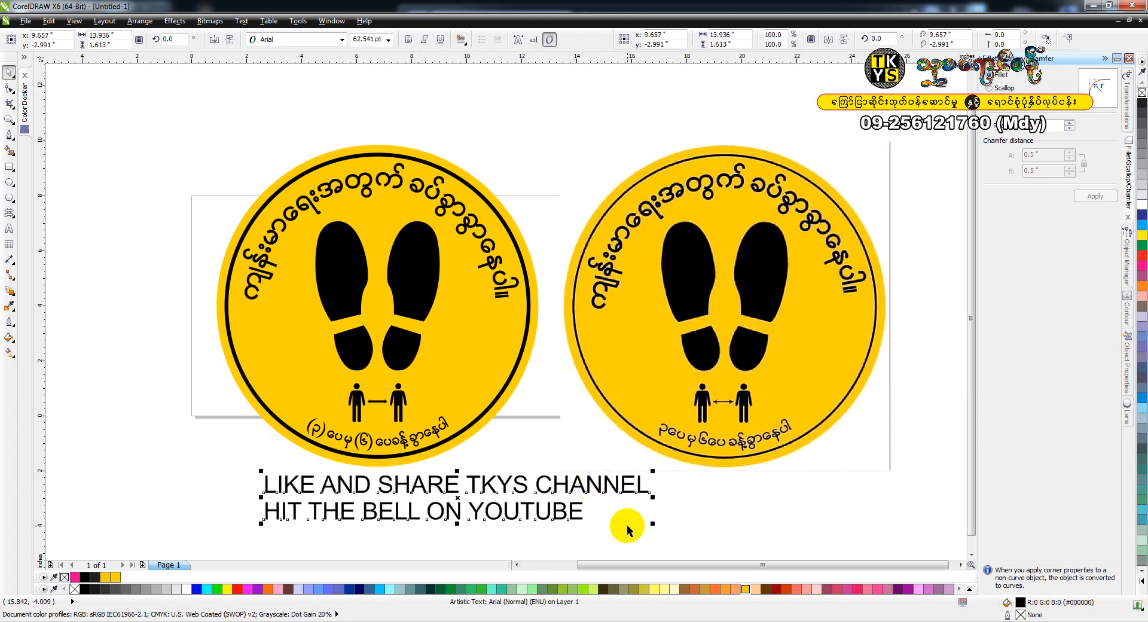
- Add the line "THANK YOU!" at the end of the text below the sign
left_click_drag(568, 525, 602, 409)
double_click(606, 396)
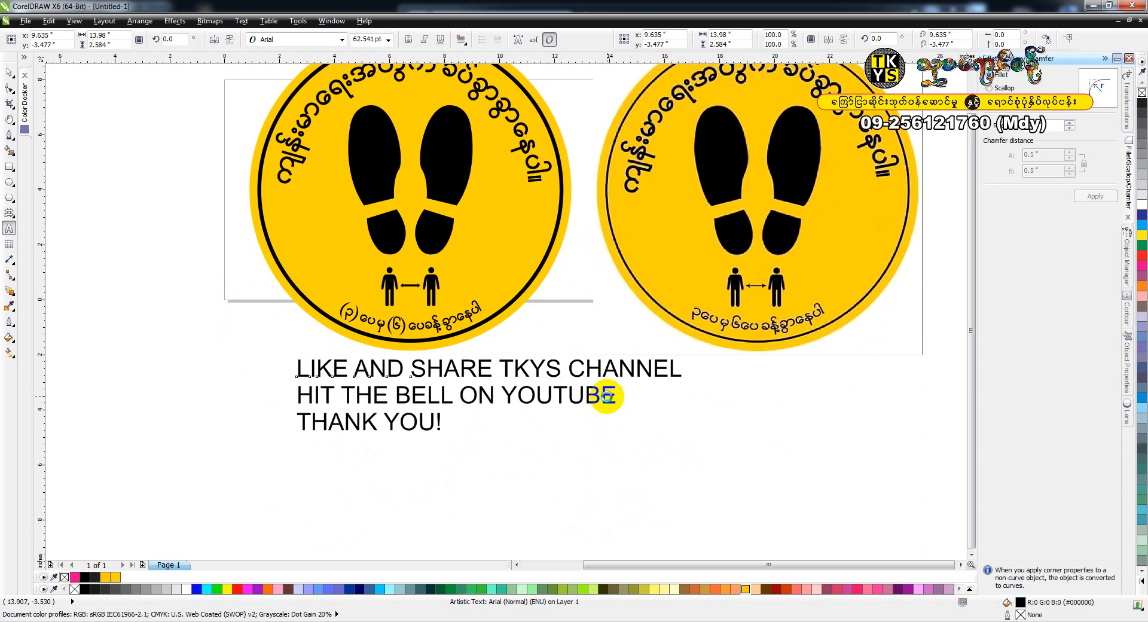
key("ctrl+space")
scroll(576, 397, "down", 2)
left_click(611, 368)
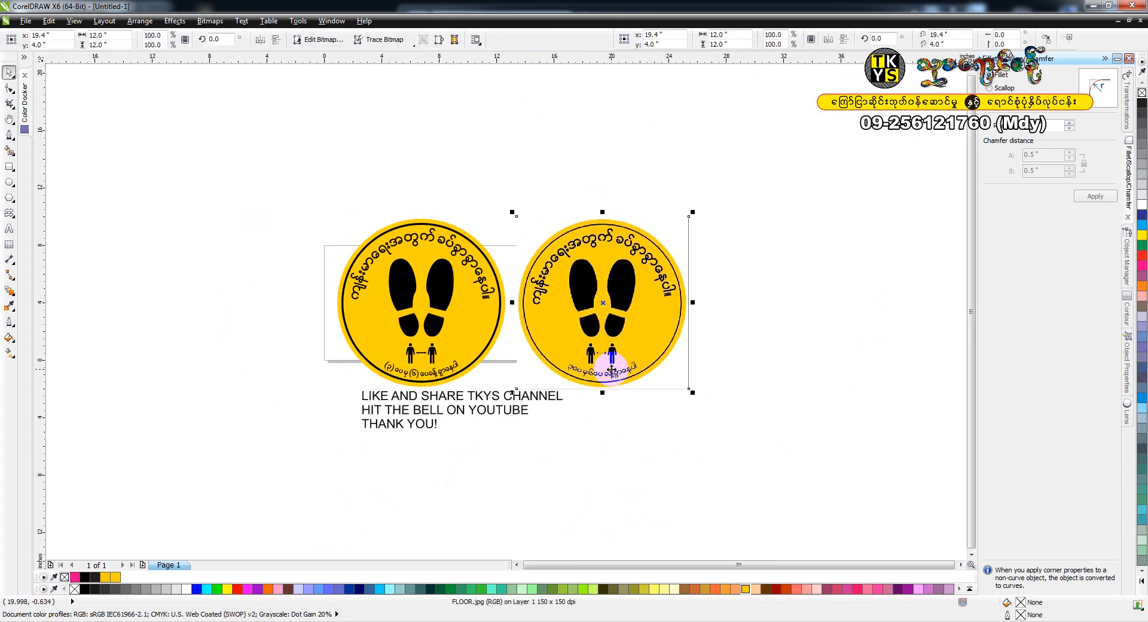
left_click(649, 441)
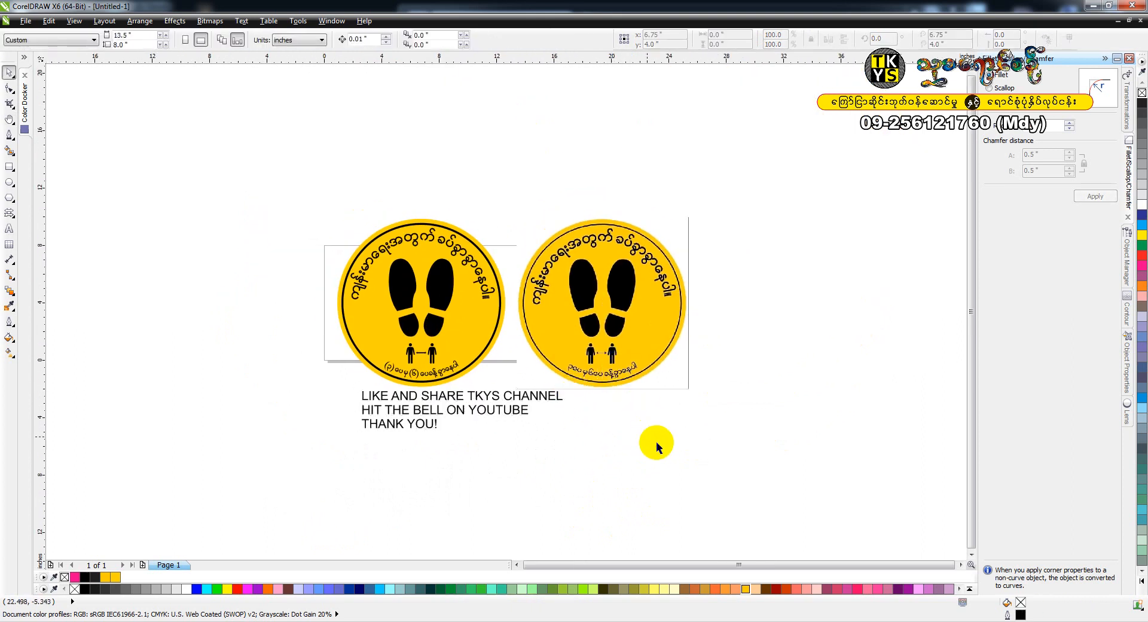
- Save the drawing as "STAY DISTANCE 6FT" in the "covid prevention" folder on drive E
key("ctrl+s")
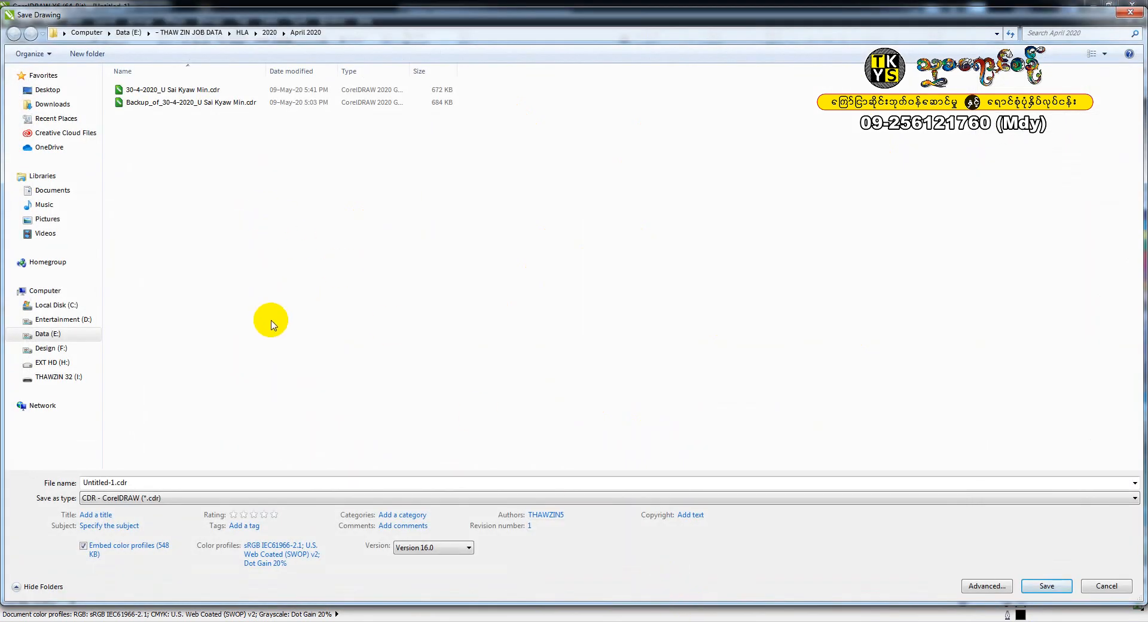
key("Escape")
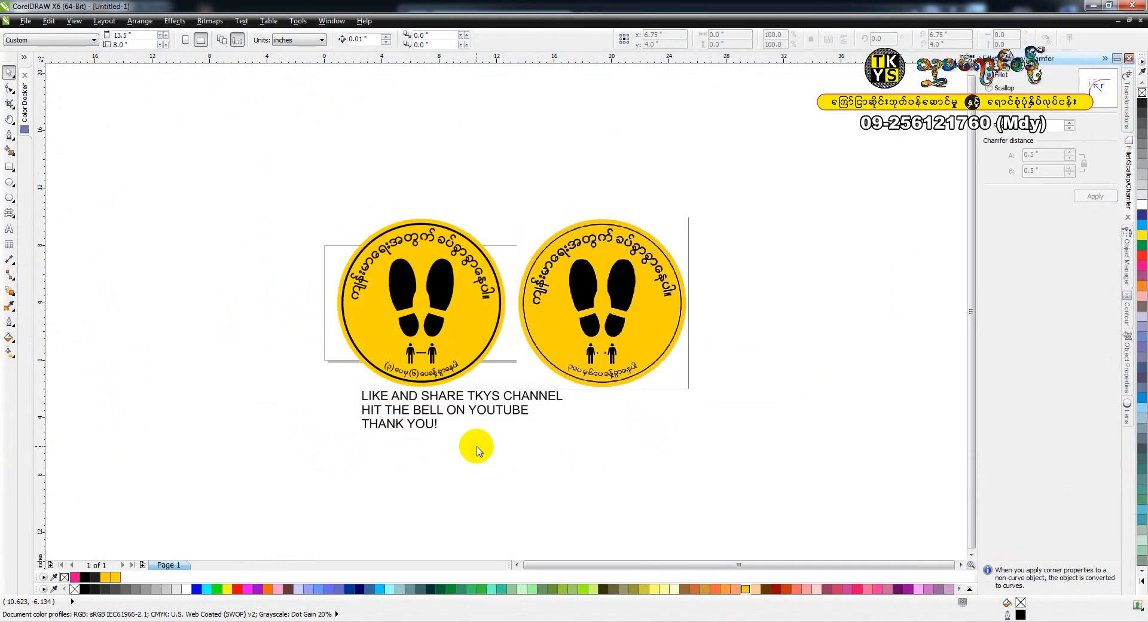
key("ctrl+s")
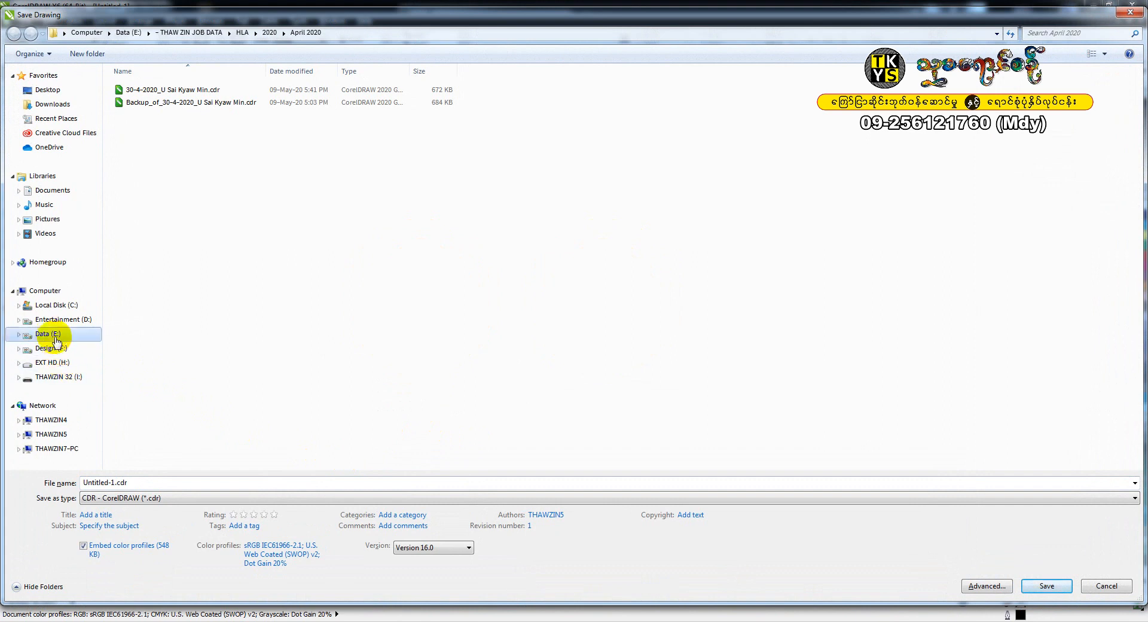
left_click(57, 340)
double_click(142, 133)
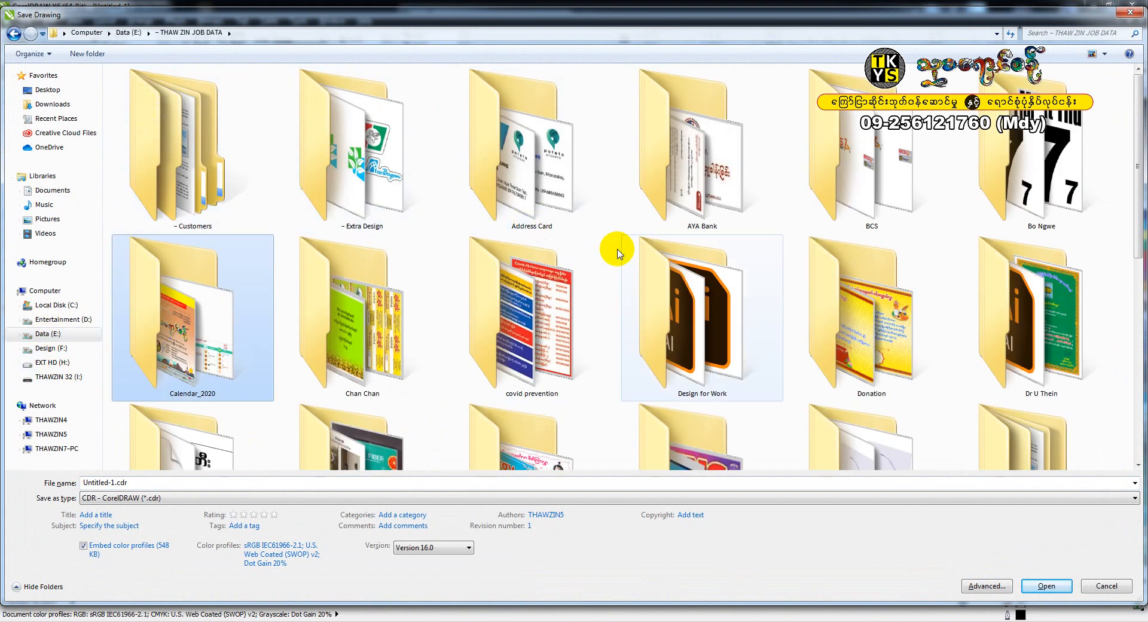
double_click(527, 359)
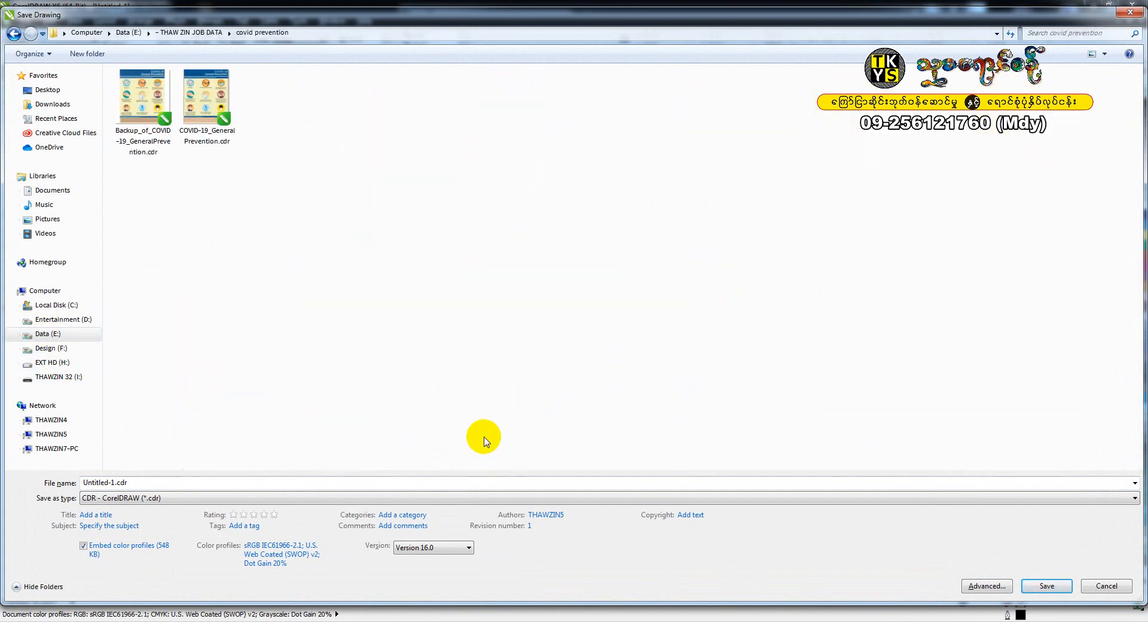
left_click(438, 485)
type("STAY")
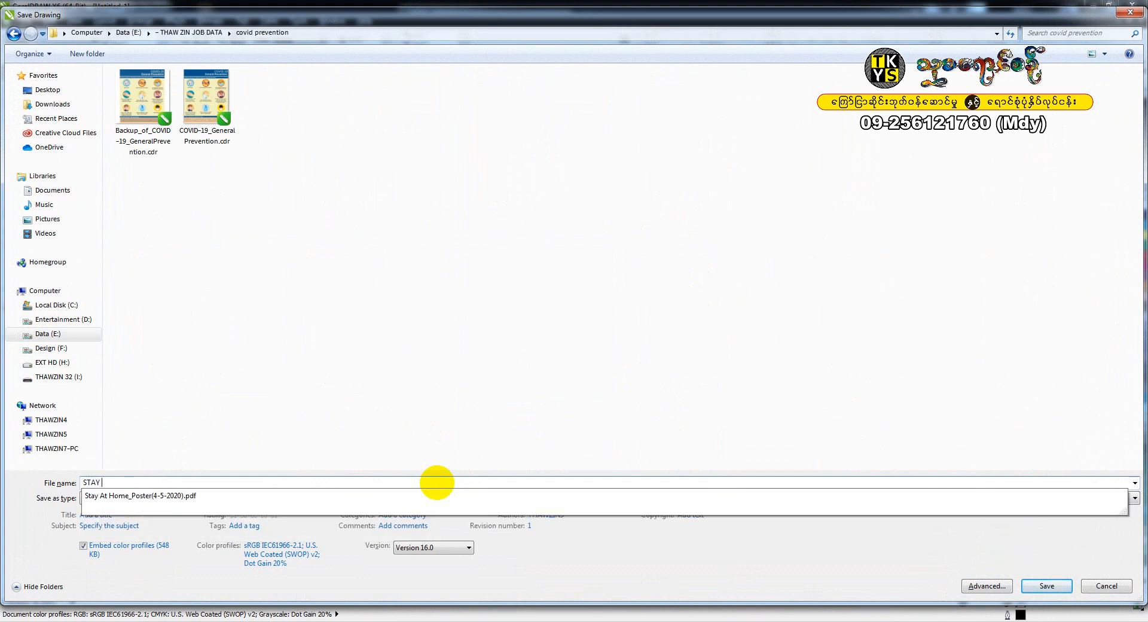
type(" DISTANCE 6FT")
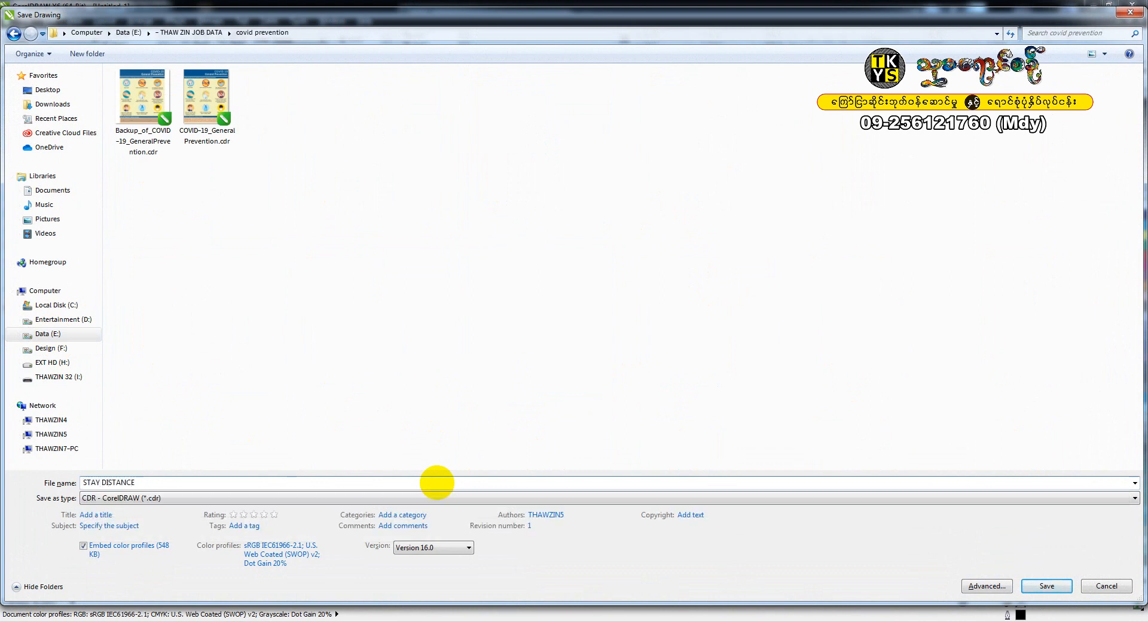